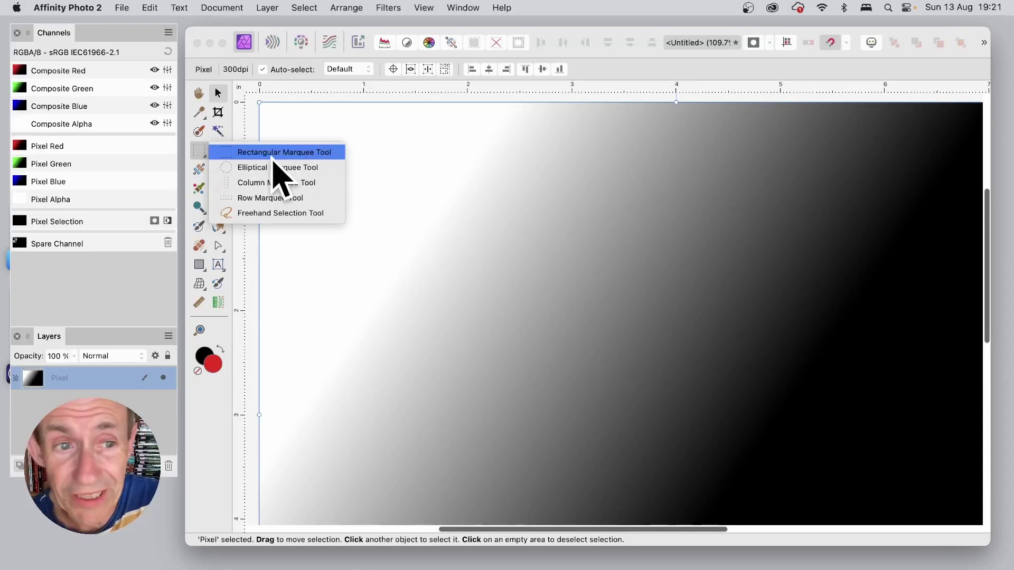
With the Rectangular Marquee Tool active, brush a broad black band inside the rectangular selection.
click(278, 153)
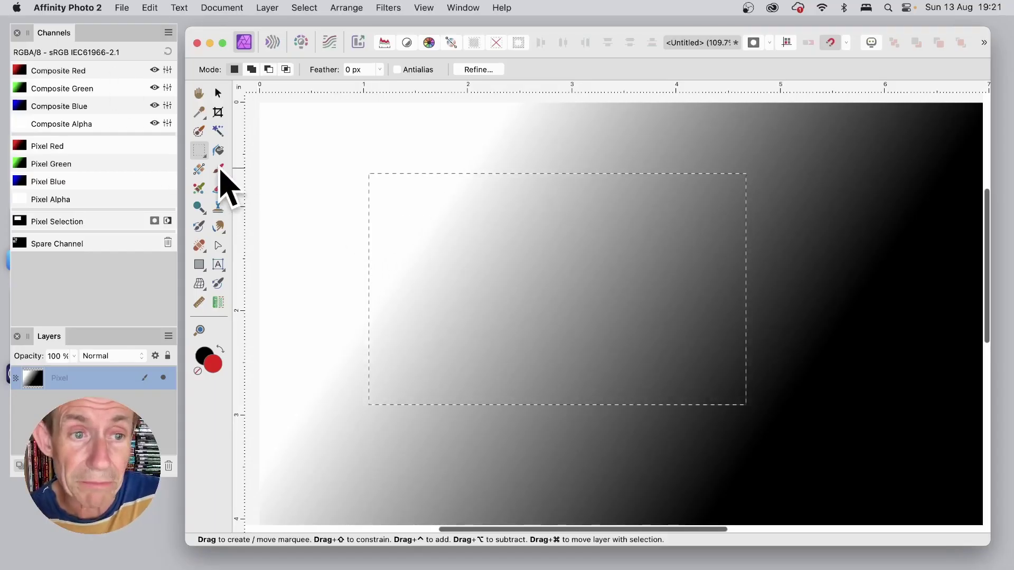
click(219, 170)
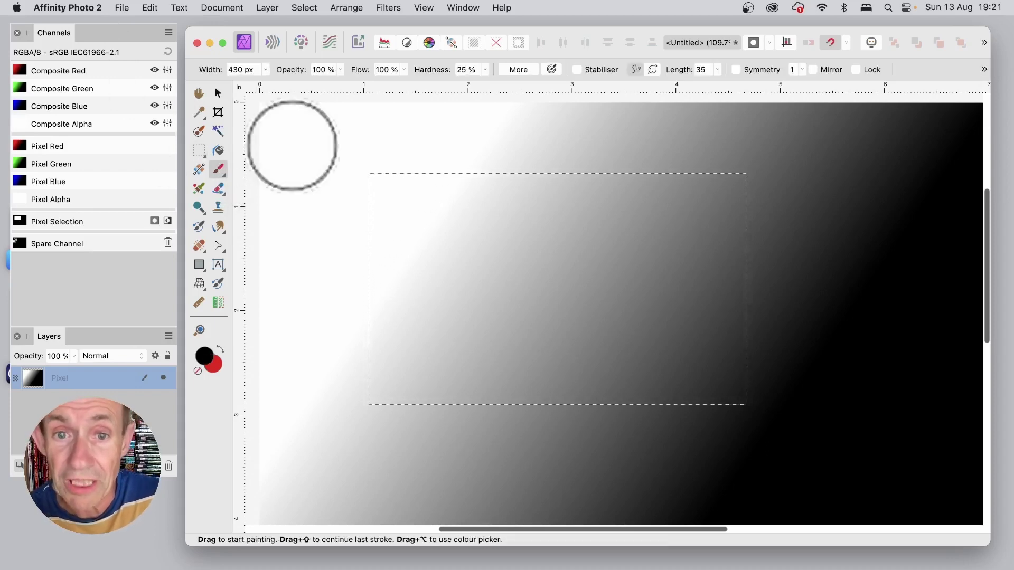
click(616, 211)
mouse_move(387, 319)
mouse_down()
mouse_move(801, 168)
mouse_move(356, 339)
mouse_move(698, 207)
mouse_up()
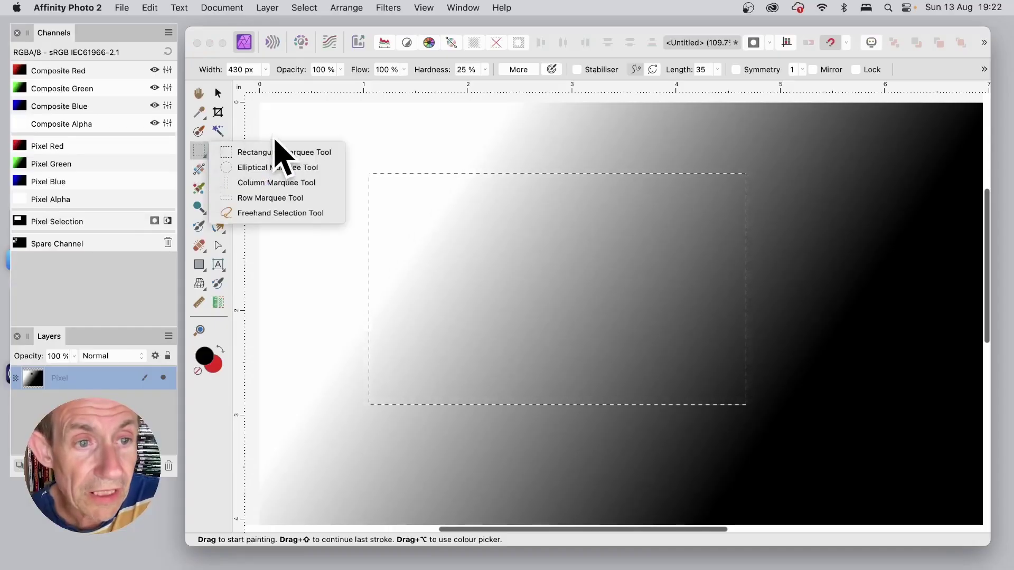
Drag a large circular selection, then place a 26 px wide column selection on the gradient.
click(264, 170)
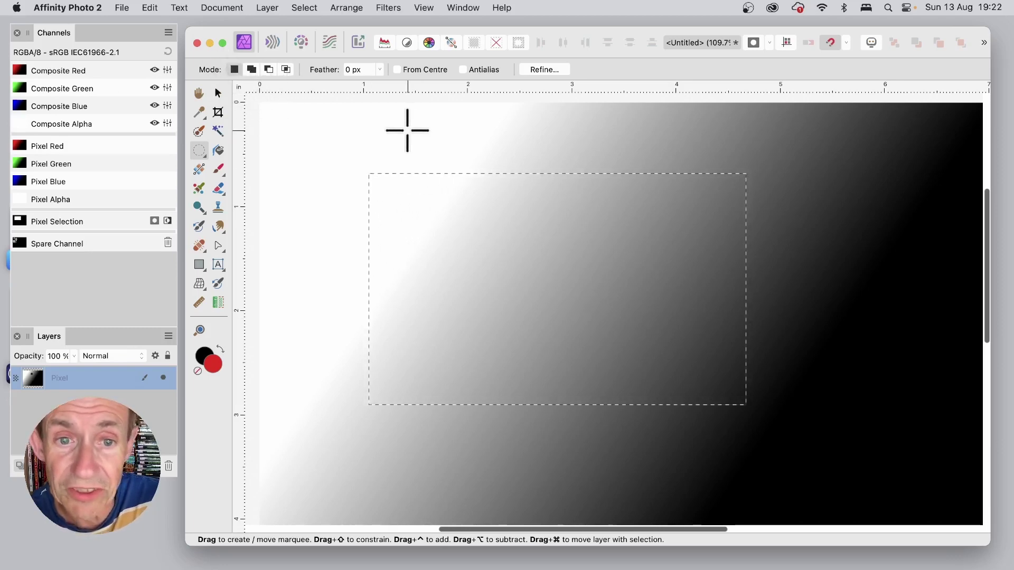
drag(405, 129, 708, 421)
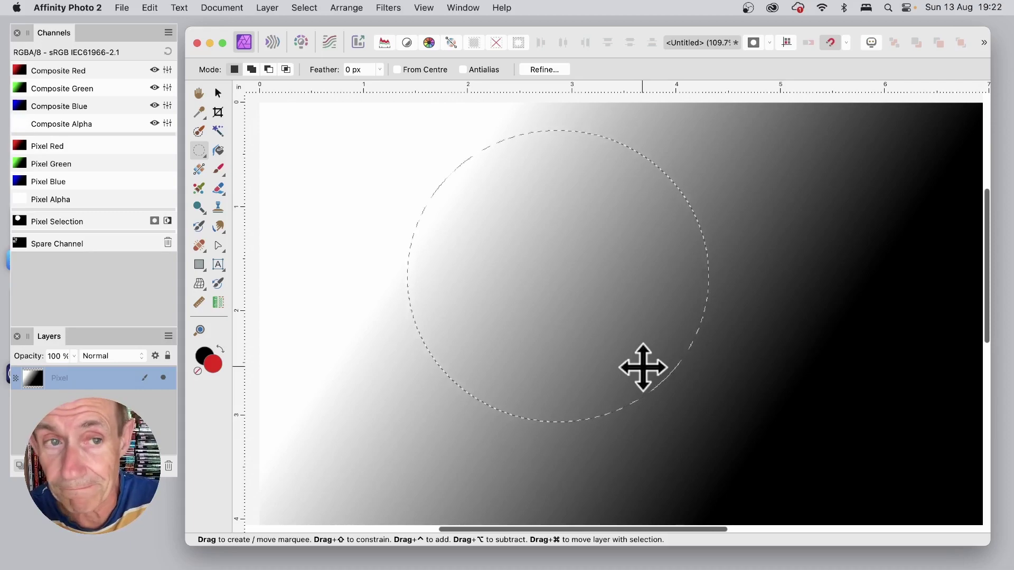
click(199, 151)
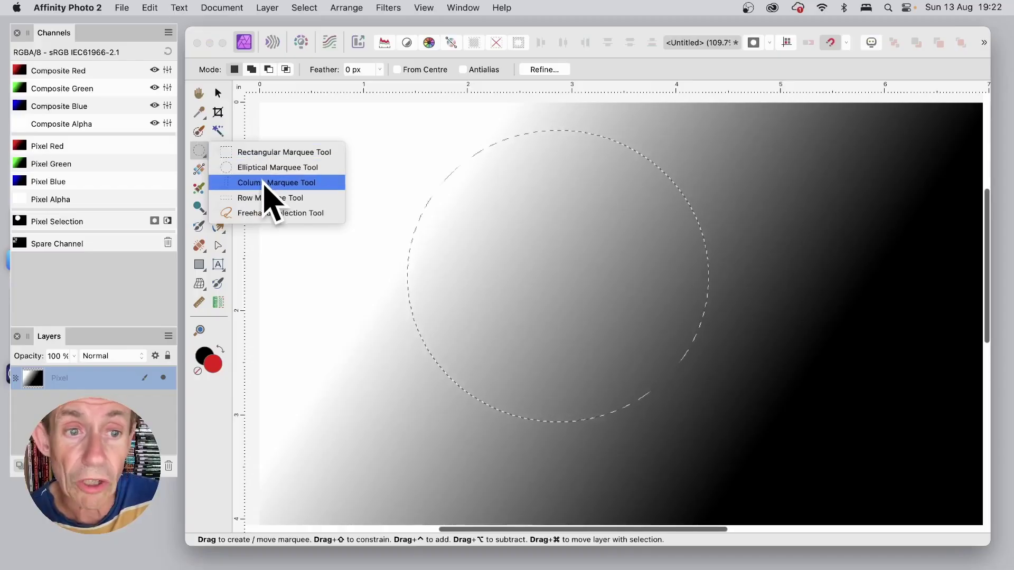
click(265, 183)
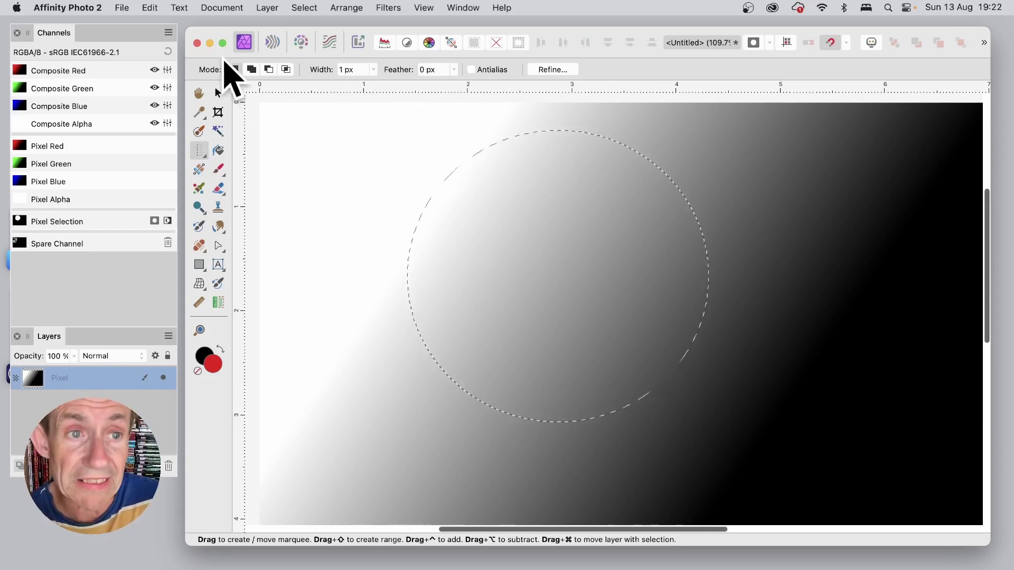
click(455, 102)
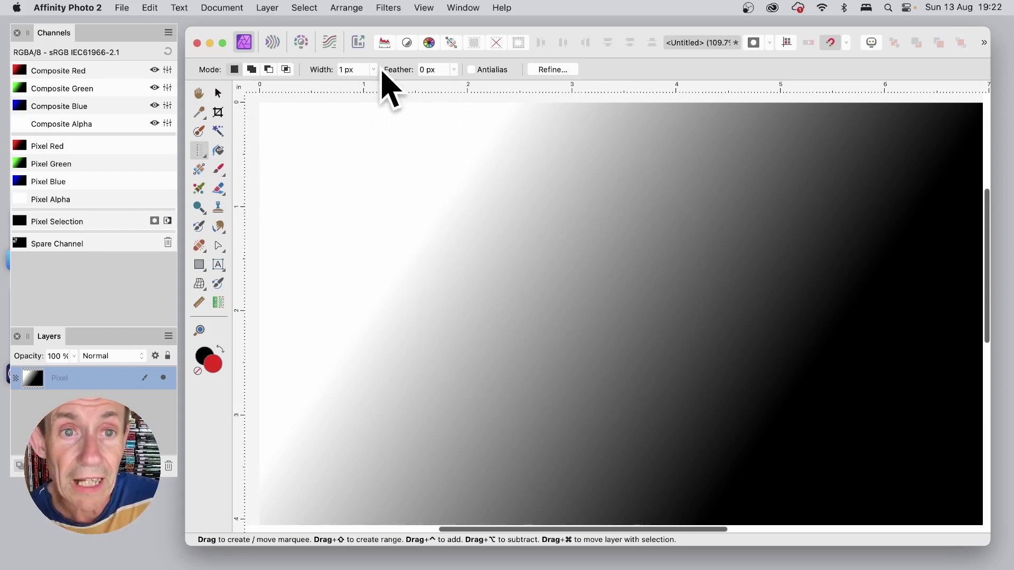
click(373, 69)
drag(374, 83, 399, 86)
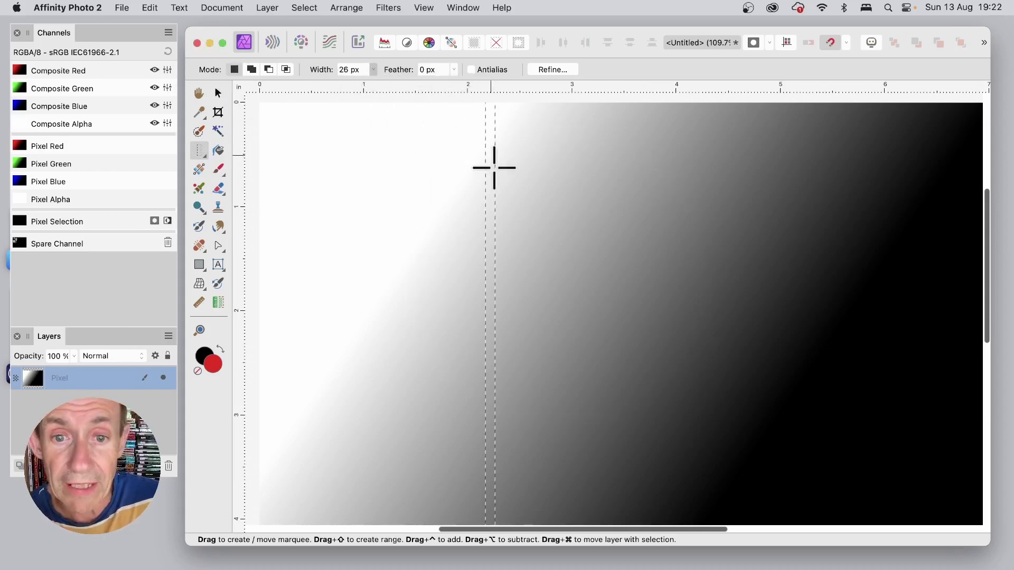
click(514, 256)
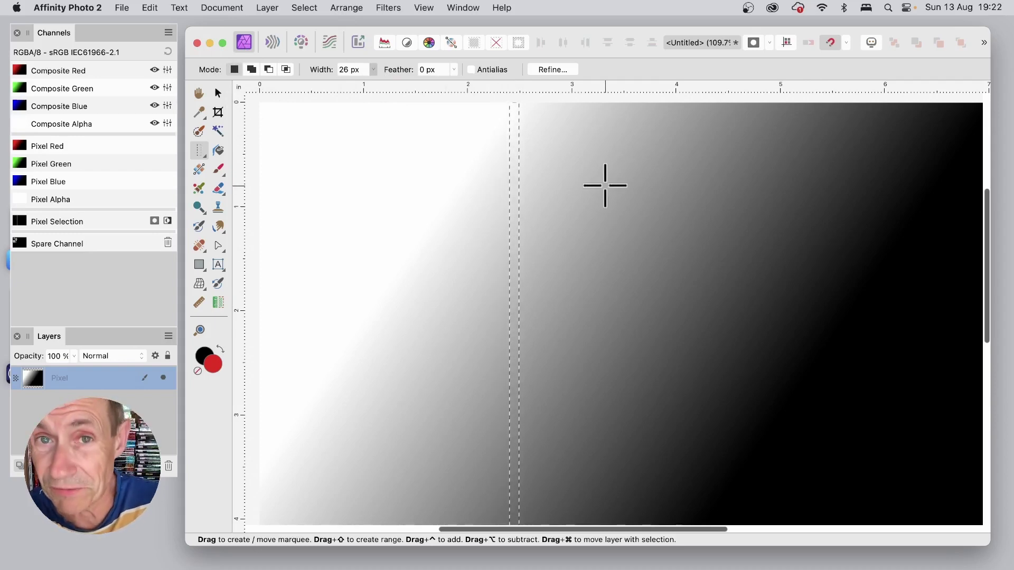
click(605, 185)
click(199, 150)
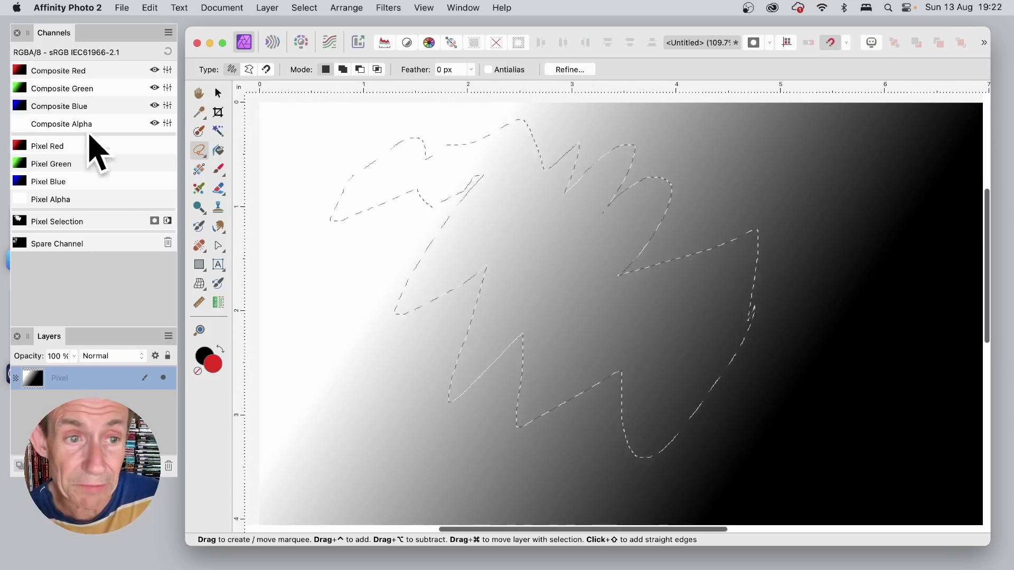
Brush black inside the freehand selection, undo the paint, and deselect via the Select menu.
click(219, 169)
click(589, 196)
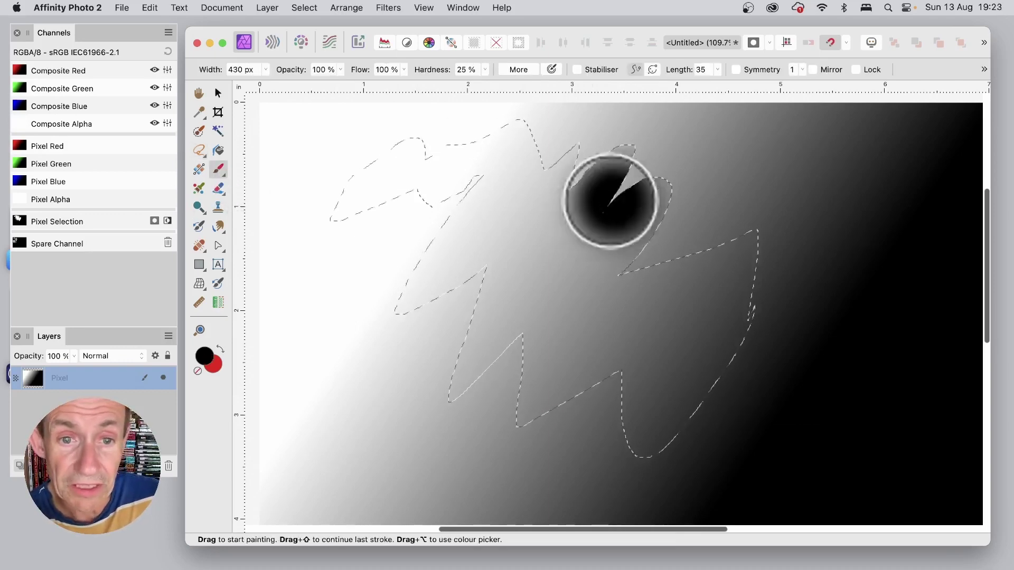
mouse_move(589, 196)
mouse_down()
mouse_move(546, 169)
mouse_move(507, 220)
mouse_move(390, 327)
mouse_move(489, 159)
mouse_move(526, 127)
mouse_move(474, 245)
mouse_move(482, 291)
mouse_move(633, 164)
mouse_move(599, 167)
mouse_move(632, 222)
mouse_move(566, 212)
mouse_move(536, 219)
mouse_up()
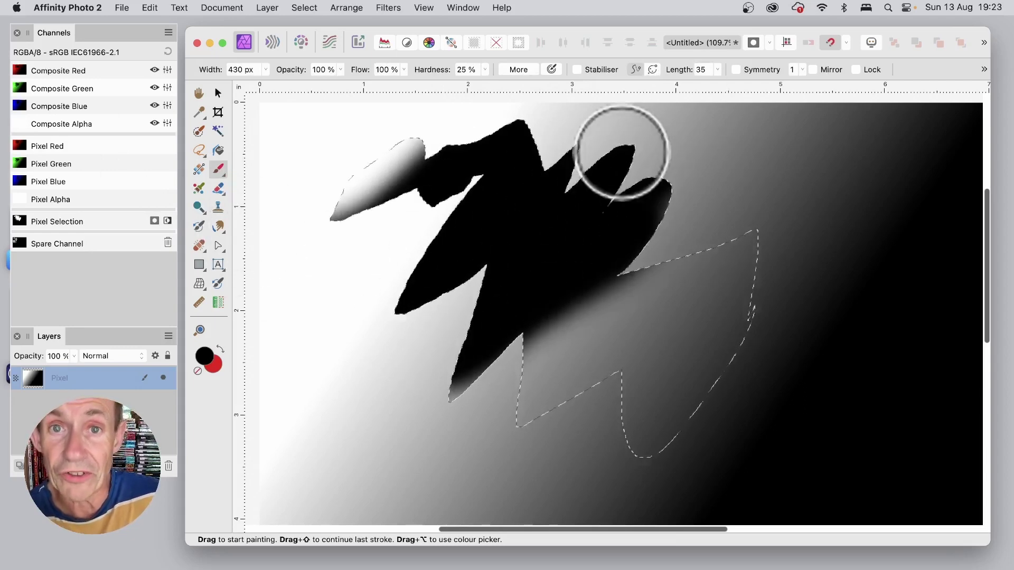
key(super+z)
click(304, 8)
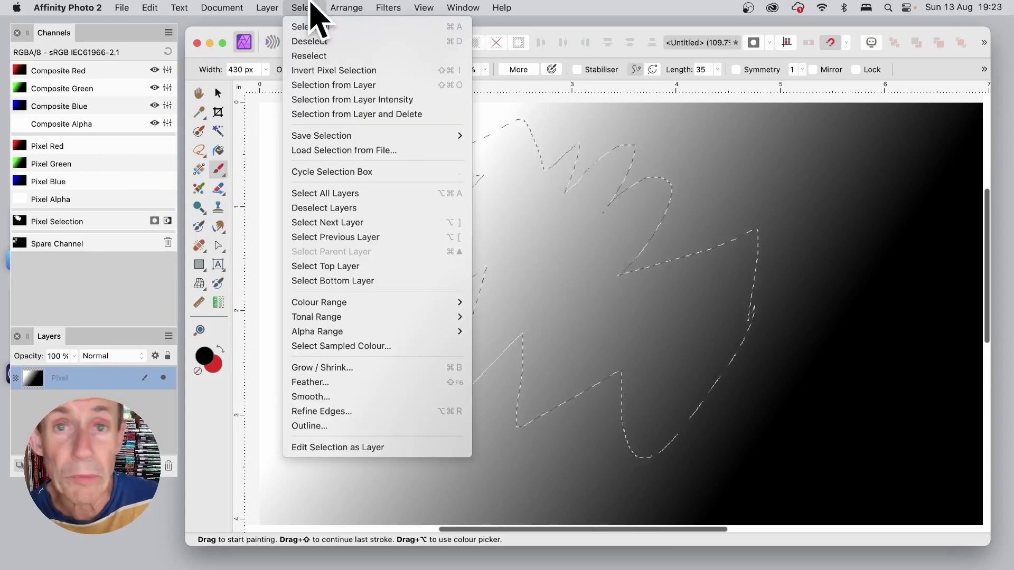
click(317, 41)
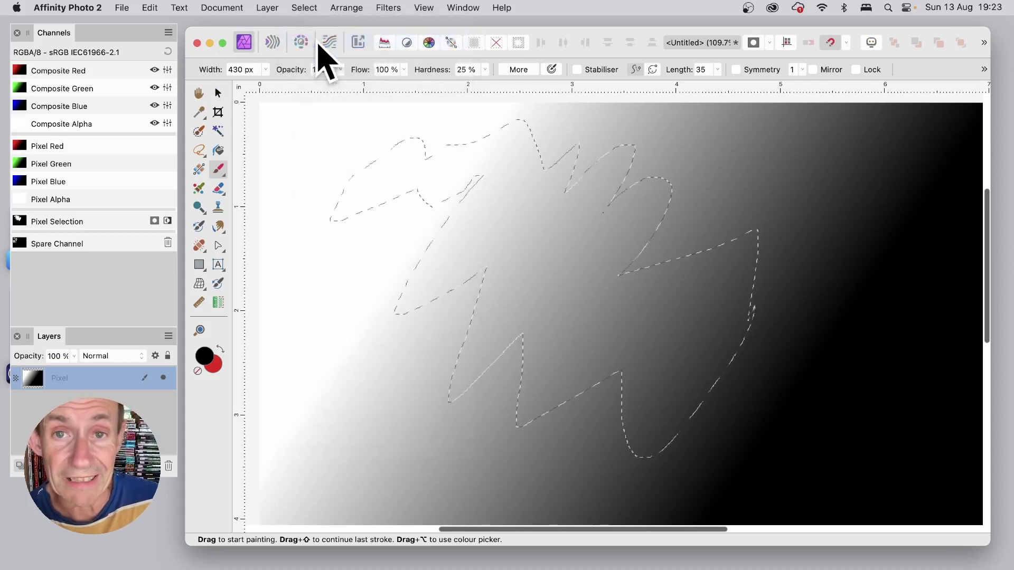
Drag a tall rectangular bar, then in Add mode add a right arm and two narrow upright strips.
click(199, 150)
click(278, 153)
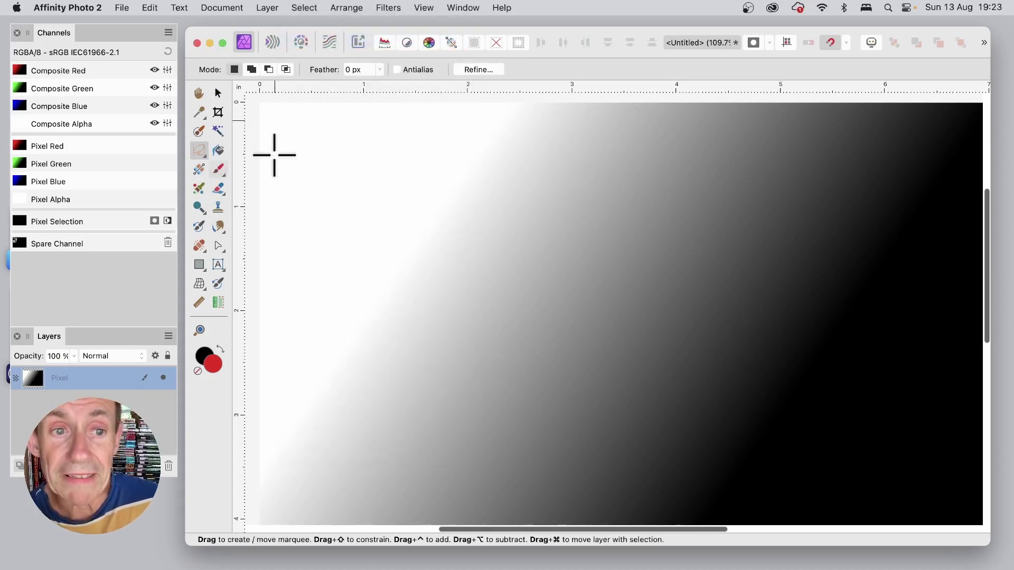
drag(540, 284, 564, 453)
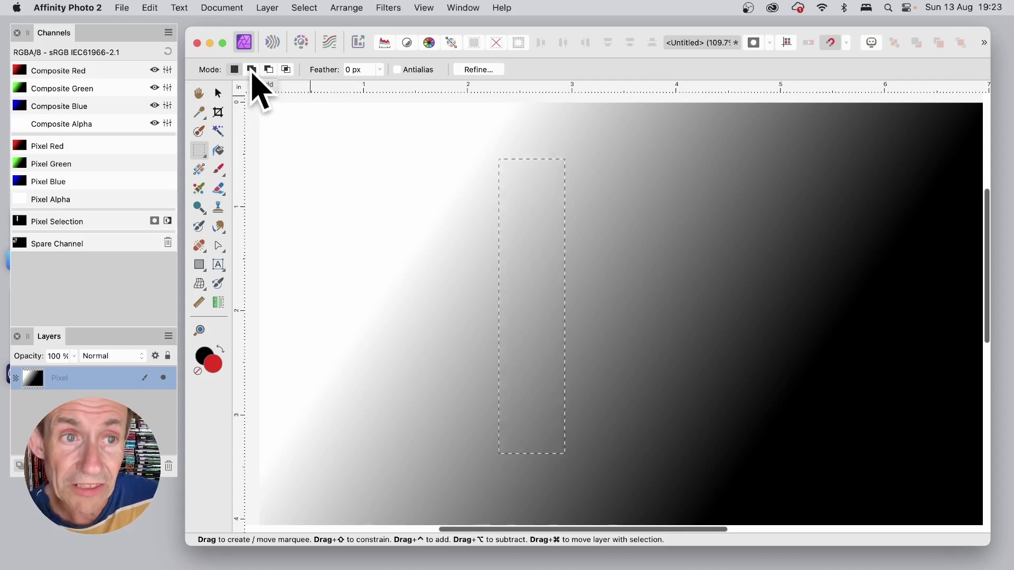
click(252, 70)
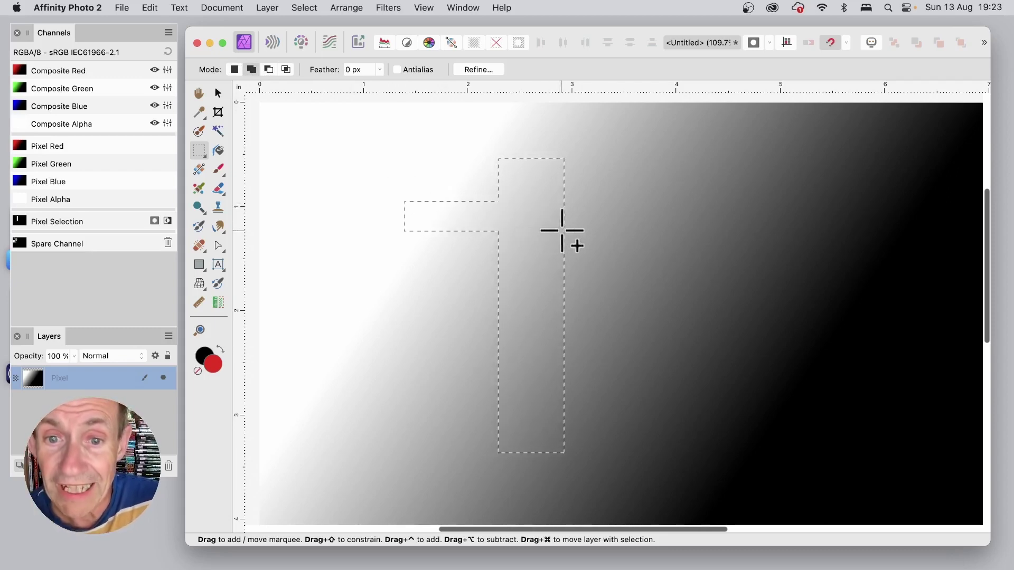
drag(652, 233, 669, 232)
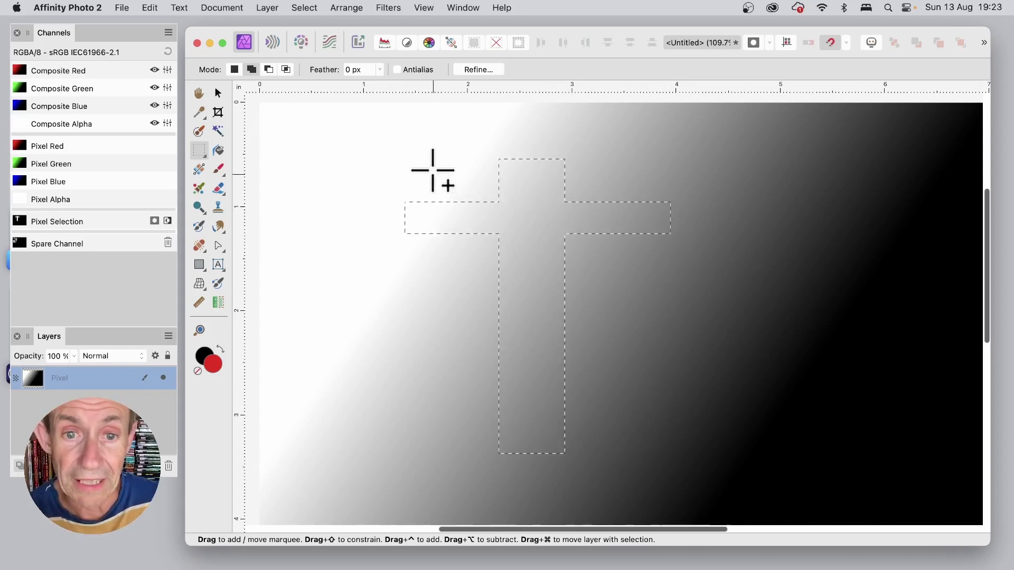
drag(434, 160, 440, 307)
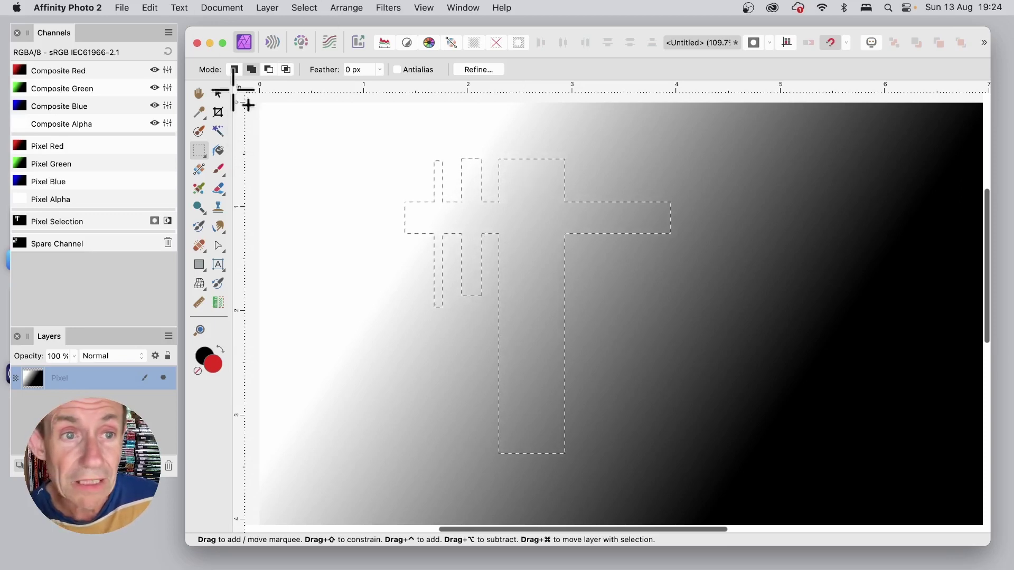
In Subtract mode, cut a horizontal gap and split the upright and horizontal bars into two strips each.
click(268, 69)
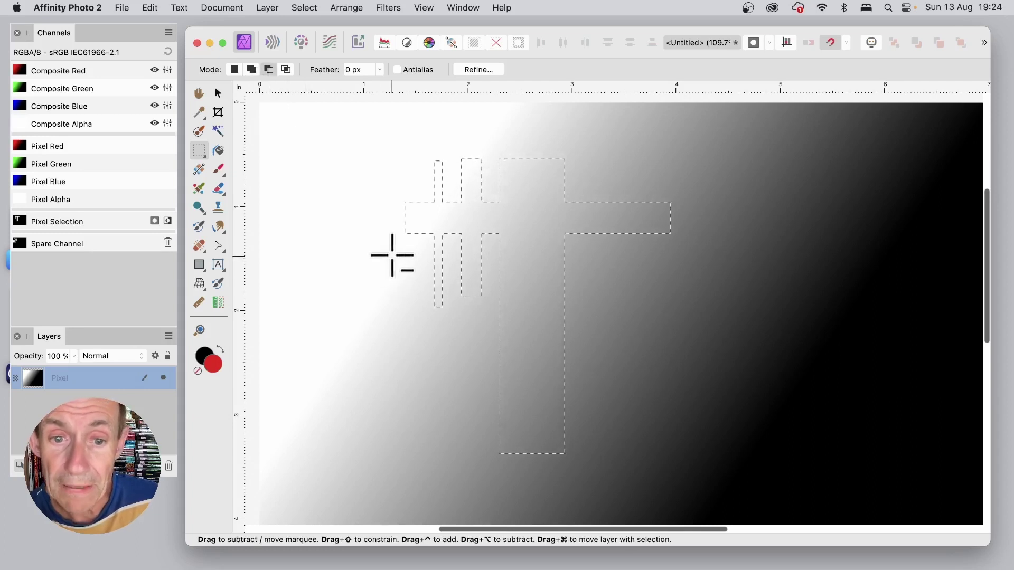
drag(394, 256, 651, 272)
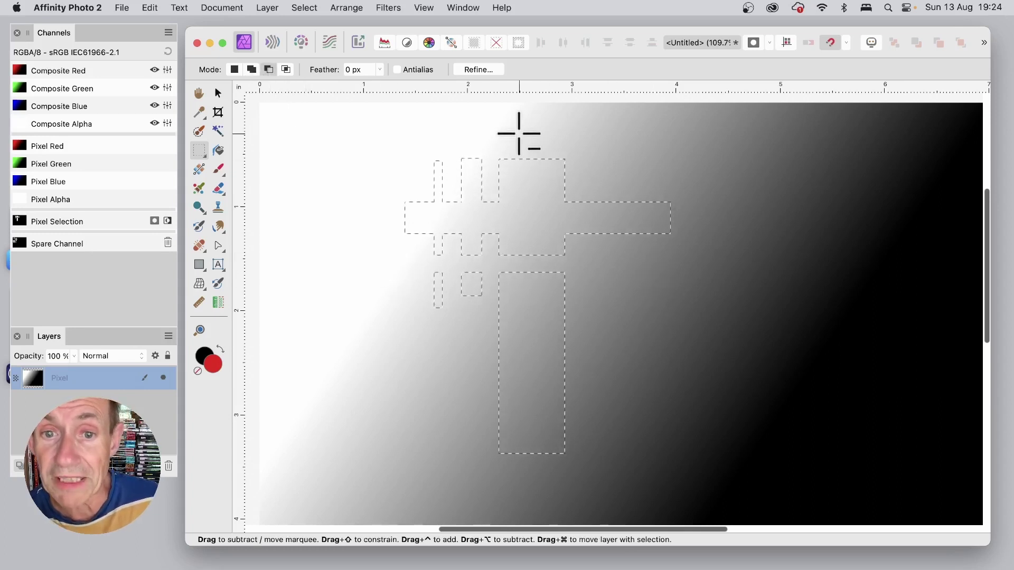
drag(519, 133, 543, 477)
drag(390, 210, 720, 220)
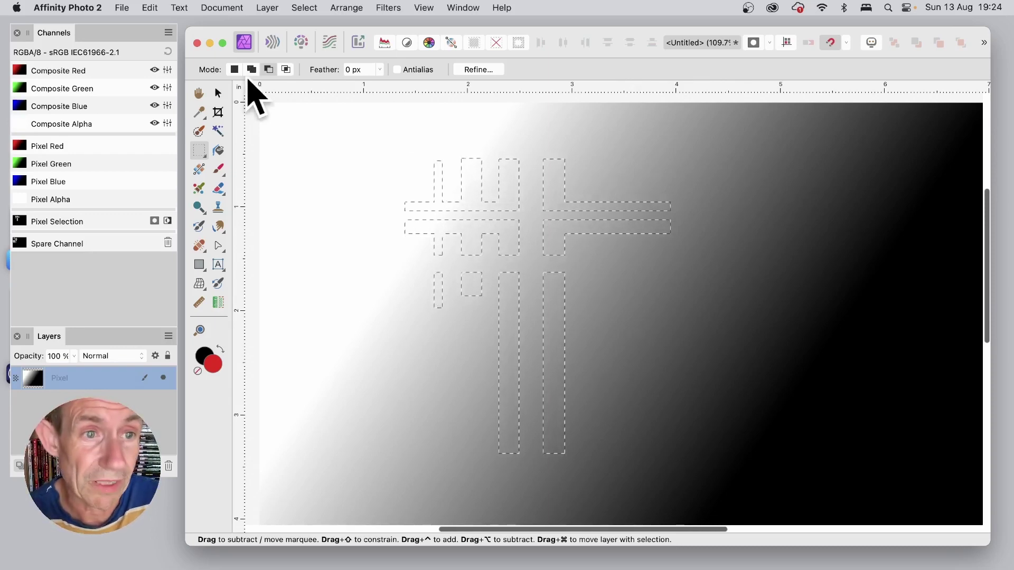
Set the Rectangular Marquee to New mode and drag the strip-pattern selection onto the gradient.
click(204, 150)
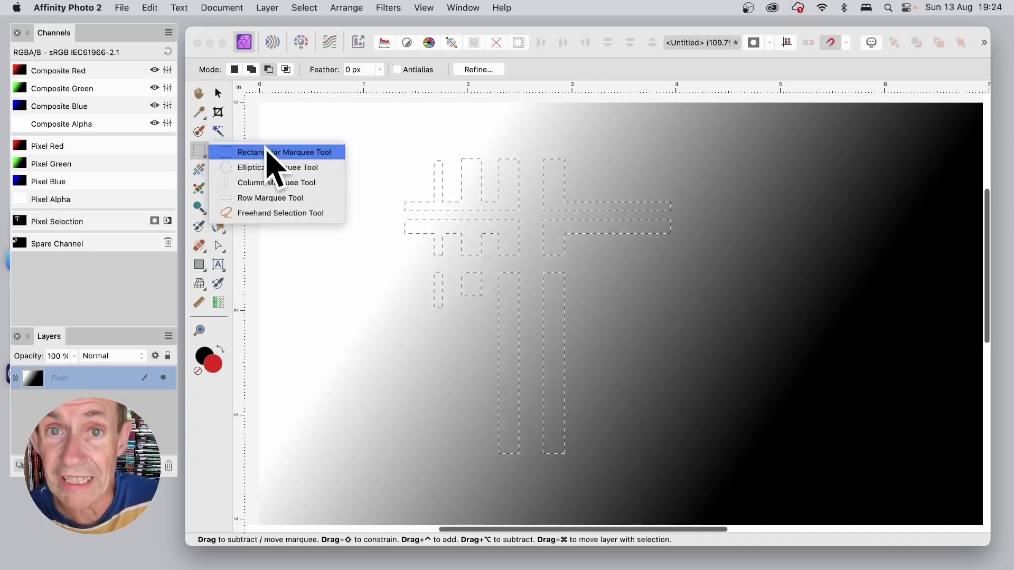
click(266, 152)
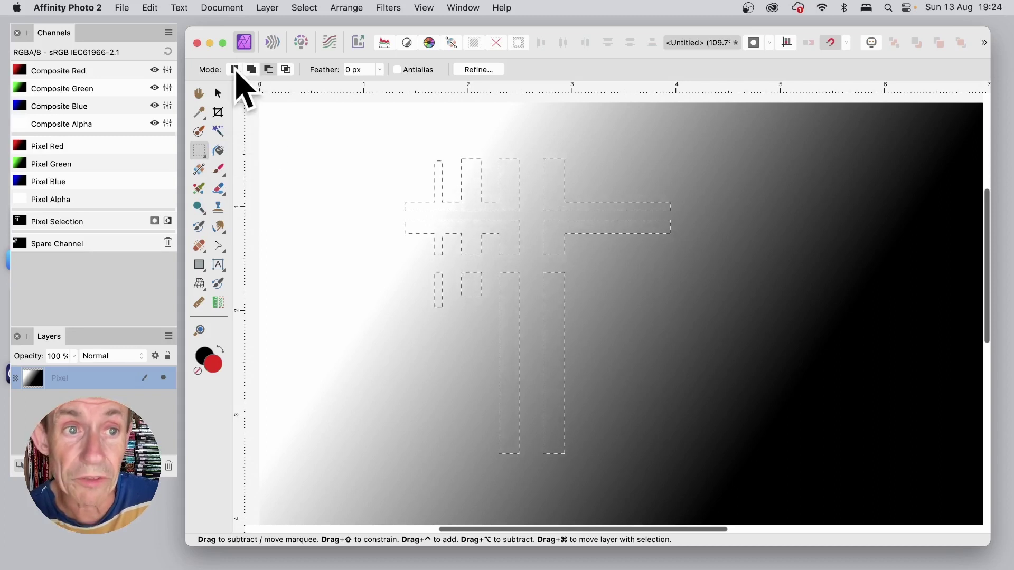
click(234, 70)
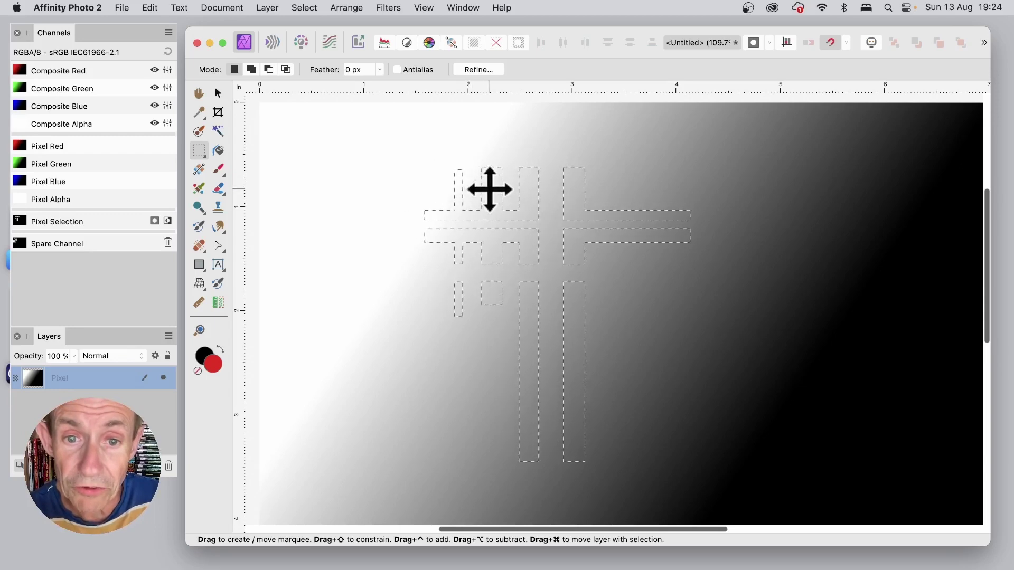
mouse_move(490, 190)
mouse_down()
mouse_move(595, 197)
mouse_move(553, 138)
mouse_move(335, 145)
mouse_move(267, 254)
mouse_move(330, 131)
mouse_move(328, 317)
mouse_move(430, 254)
mouse_move(422, 338)
mouse_up()
click(218, 169)
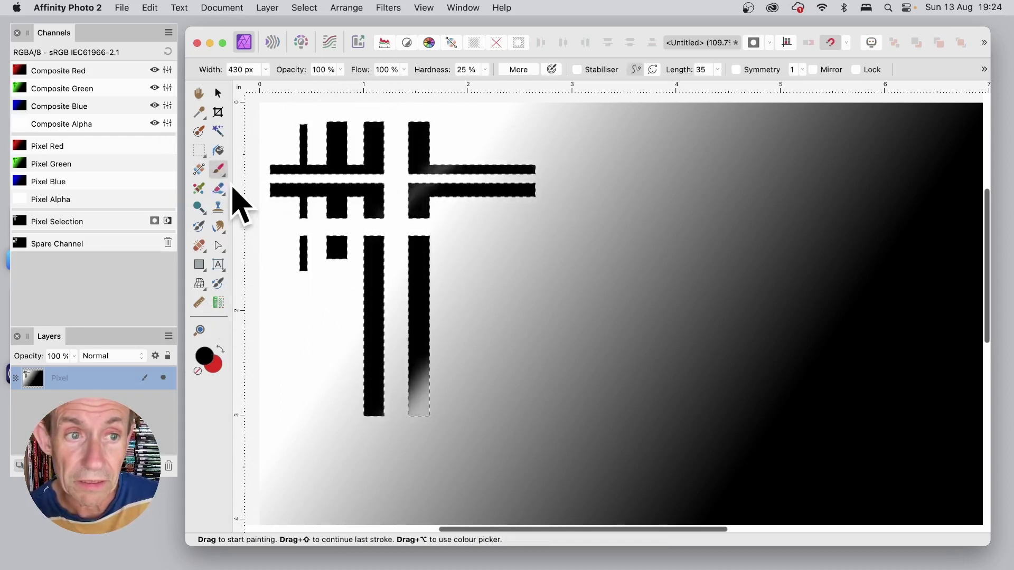
click(200, 151)
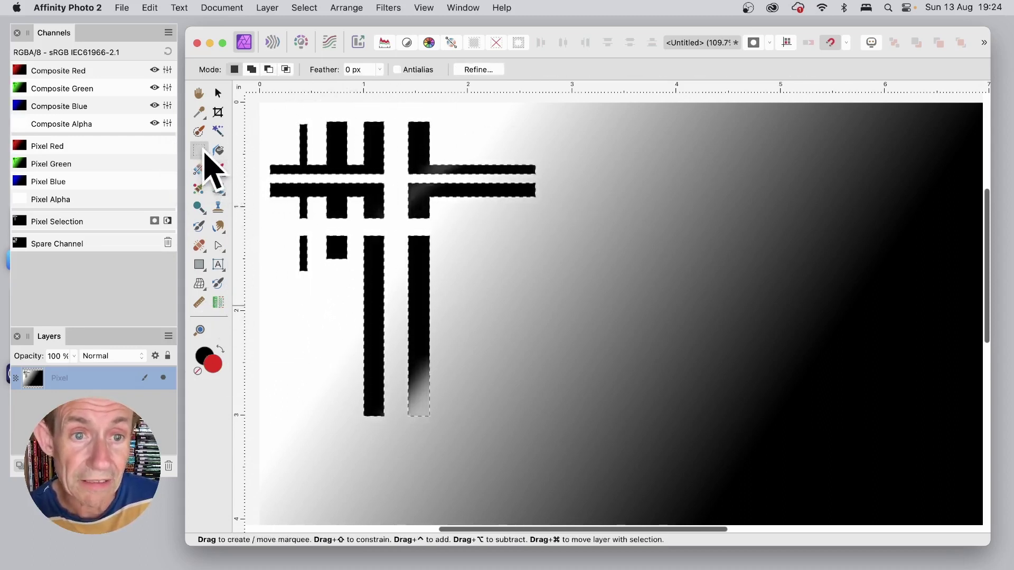
drag(340, 147, 546, 233)
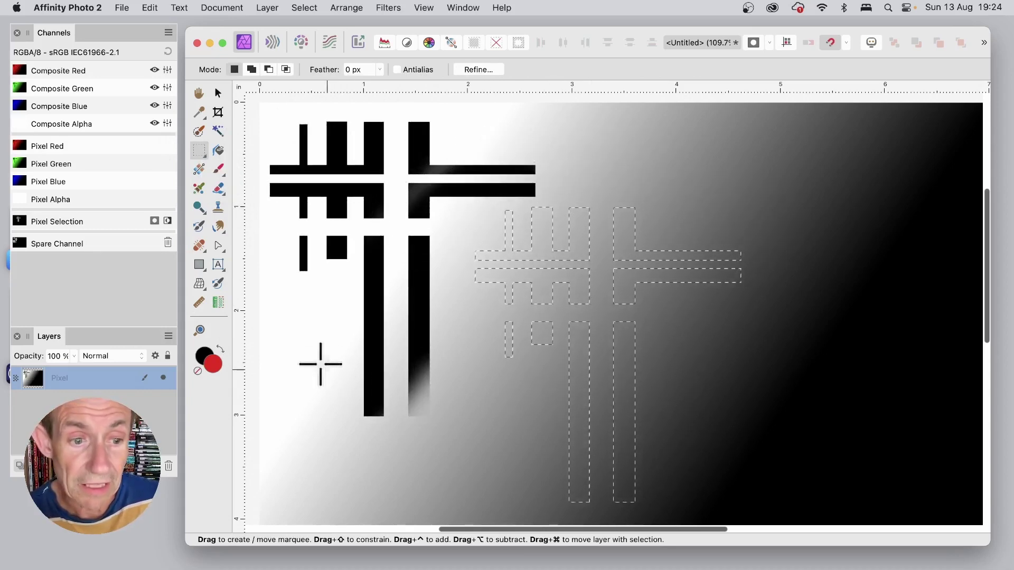
Make red the painting colour and brush red strokes filling the moved selection.
click(221, 349)
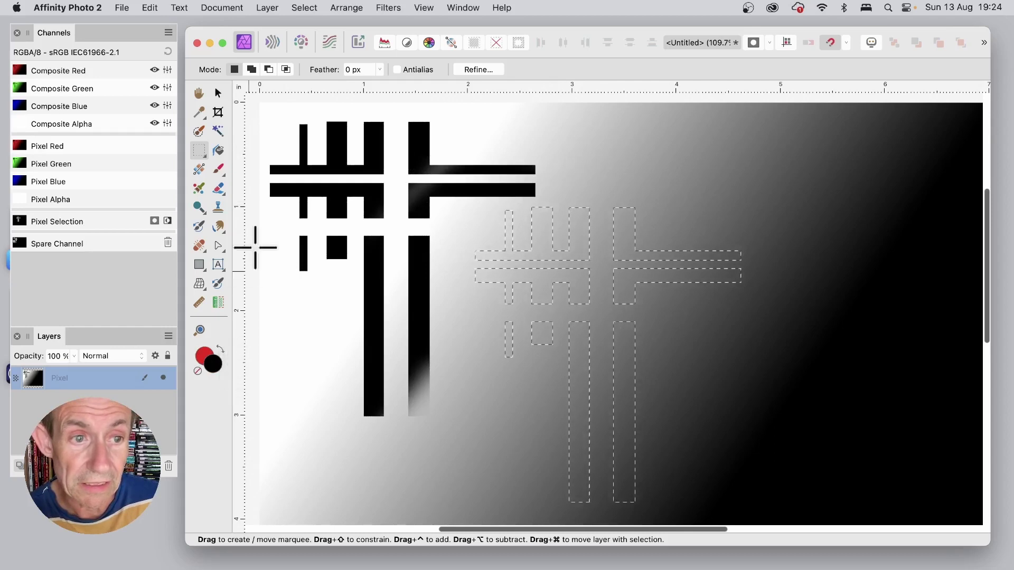
click(218, 169)
drag(649, 238, 563, 294)
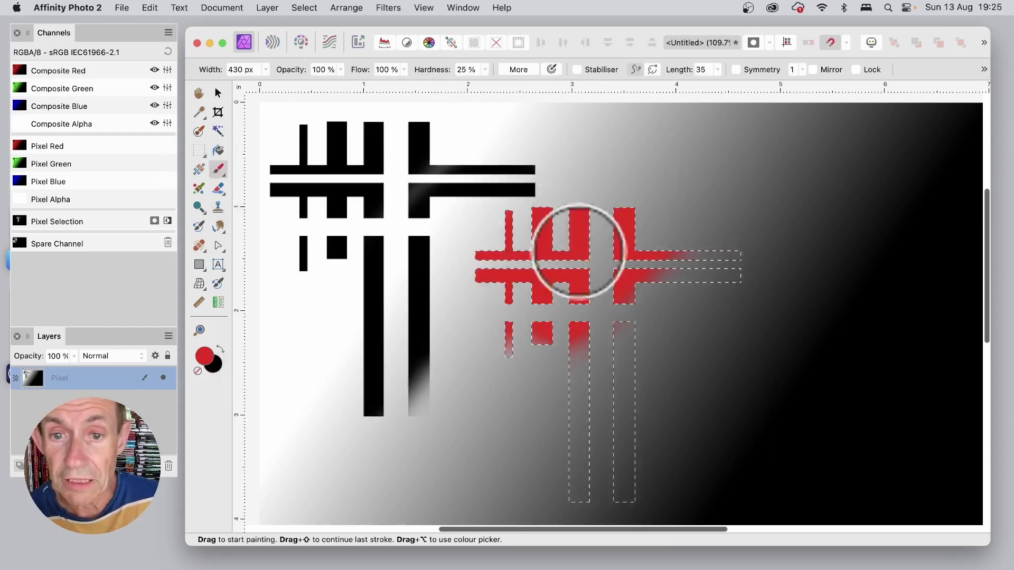
mouse_move(578, 294)
mouse_down()
mouse_move(619, 334)
mouse_move(539, 412)
mouse_up()
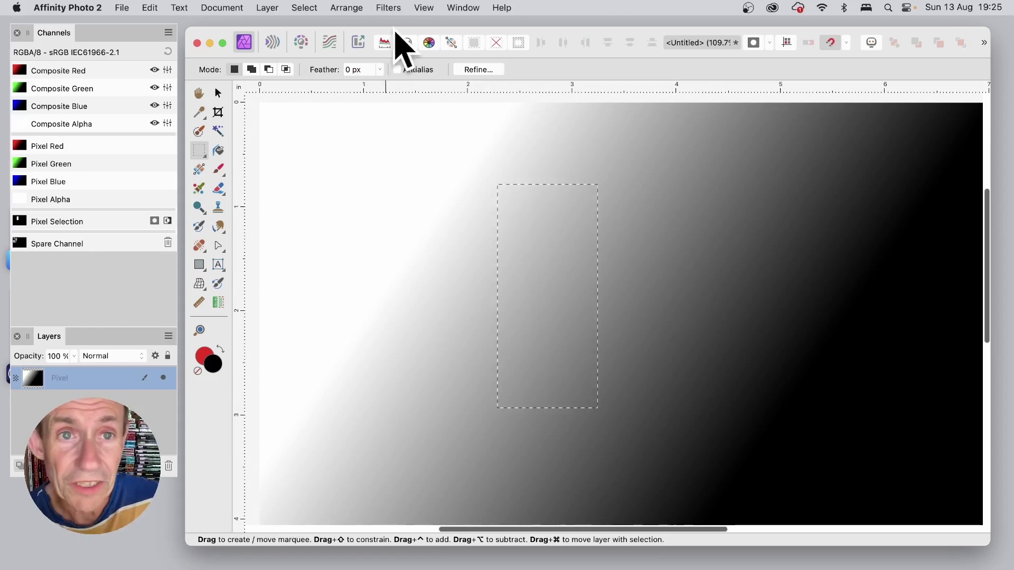
Open Select > Feather, move the dialog near the selection, and preview a 132.2 px radius.
click(306, 8)
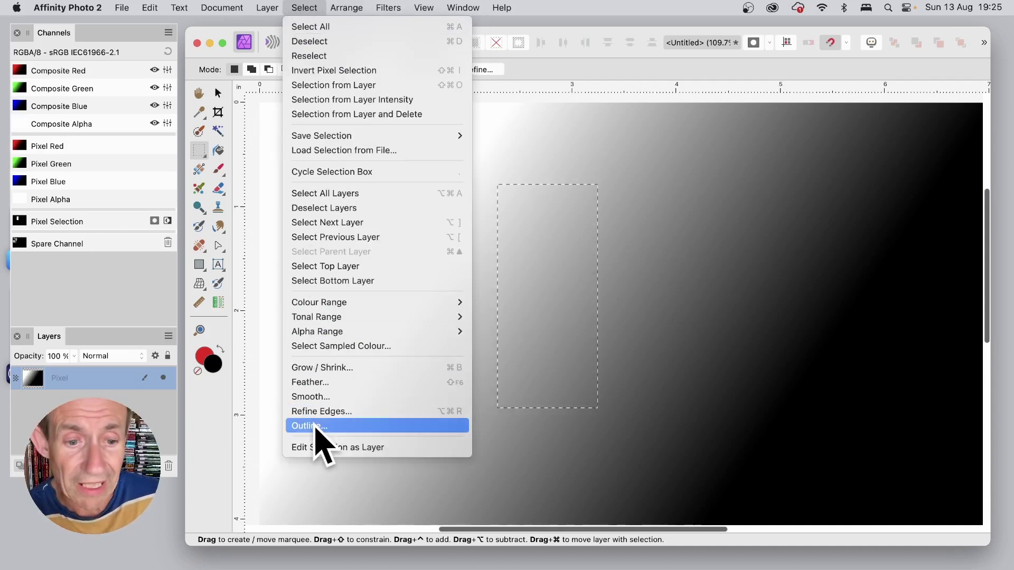
click(322, 382)
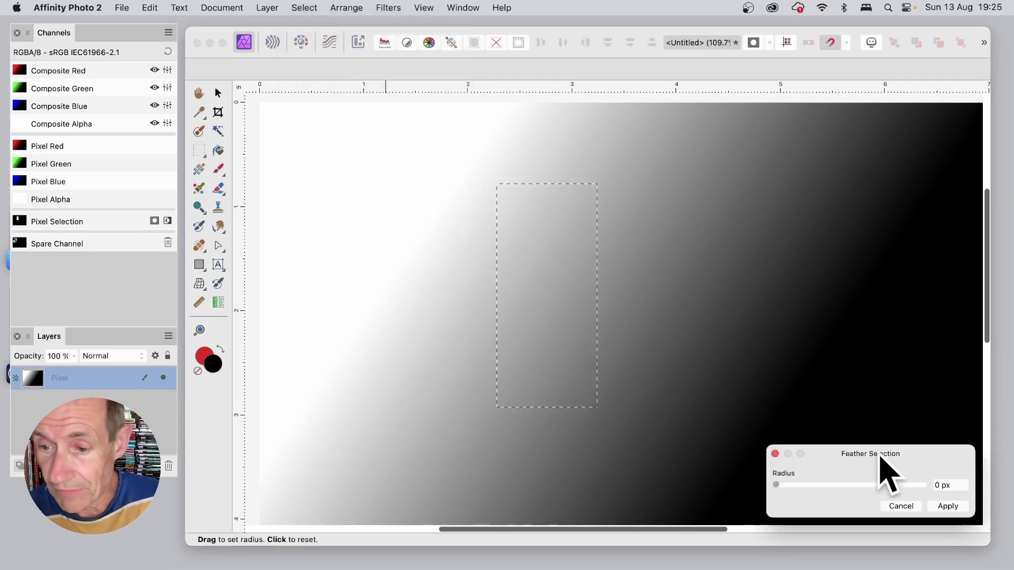
drag(864, 464, 712, 226)
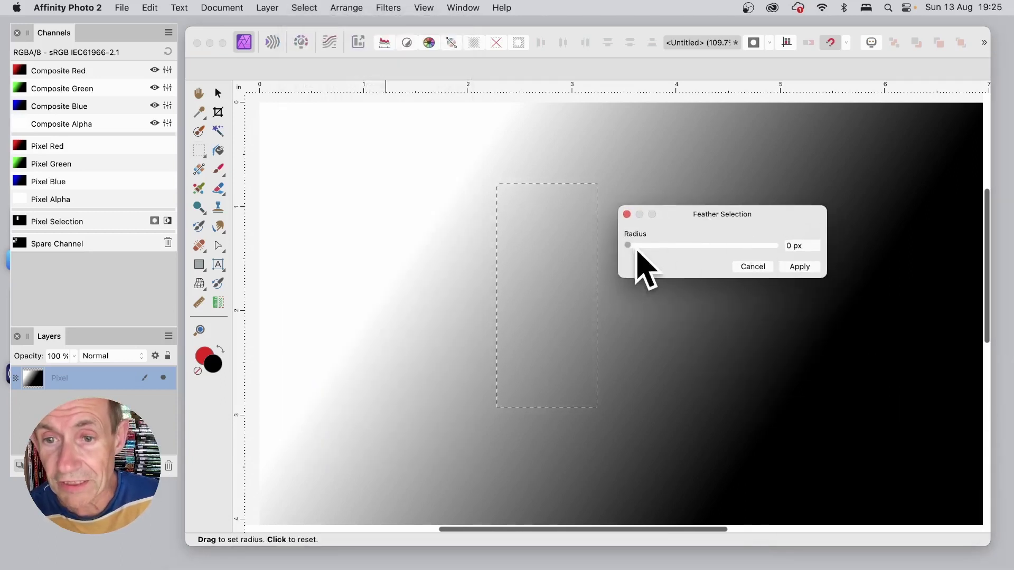
drag(632, 245, 646, 246)
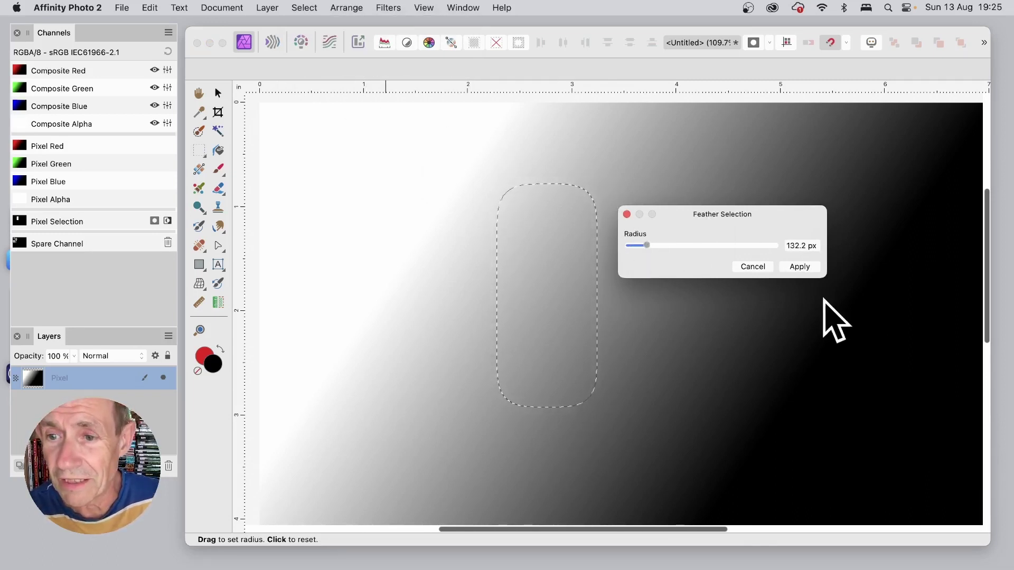
Apply the 132.2 px feather and brush red into the selection's upper half.
click(800, 266)
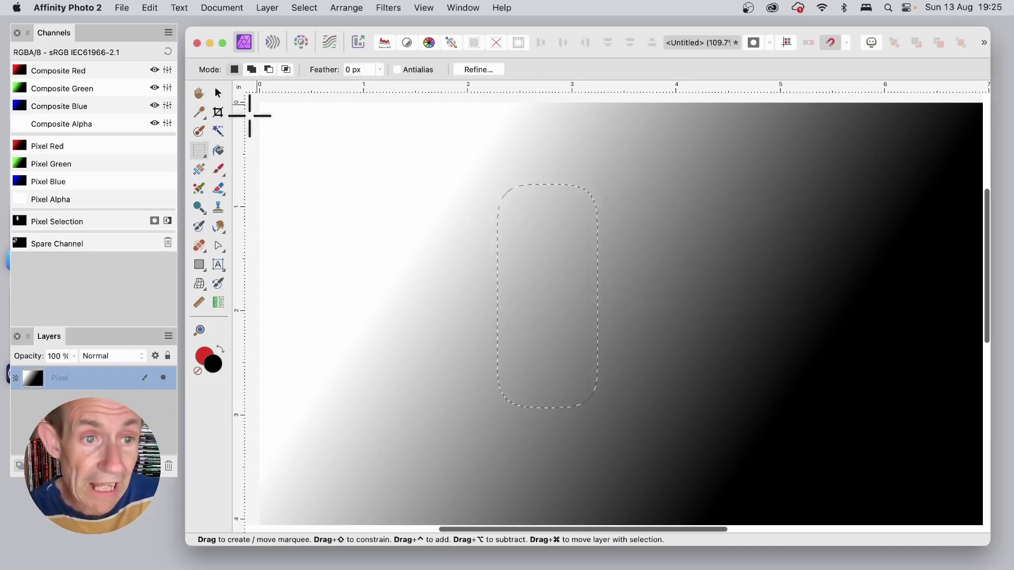
click(219, 170)
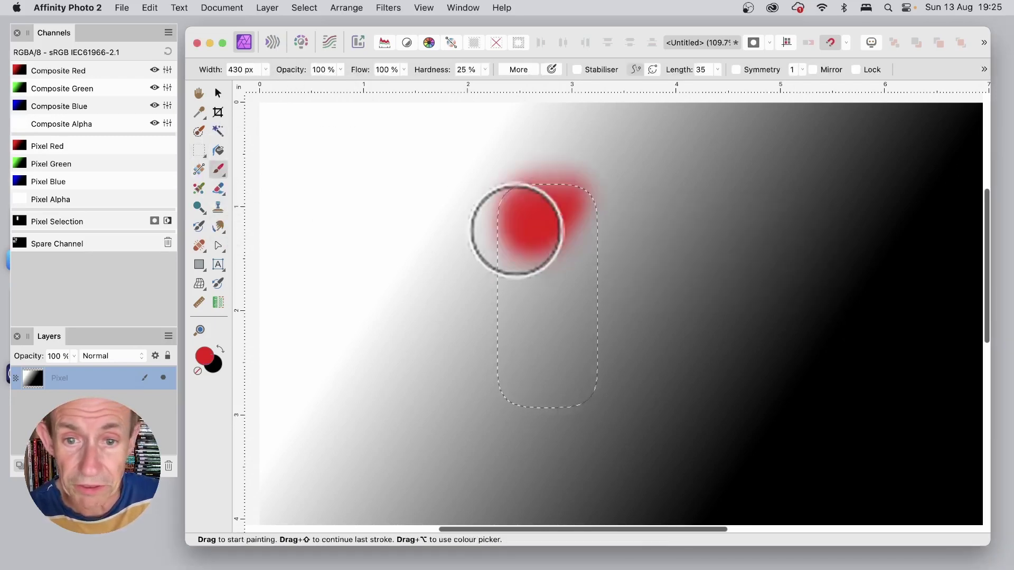
mouse_move(641, 152)
mouse_down()
mouse_move(530, 290)
mouse_move(616, 312)
mouse_move(637, 277)
mouse_up()
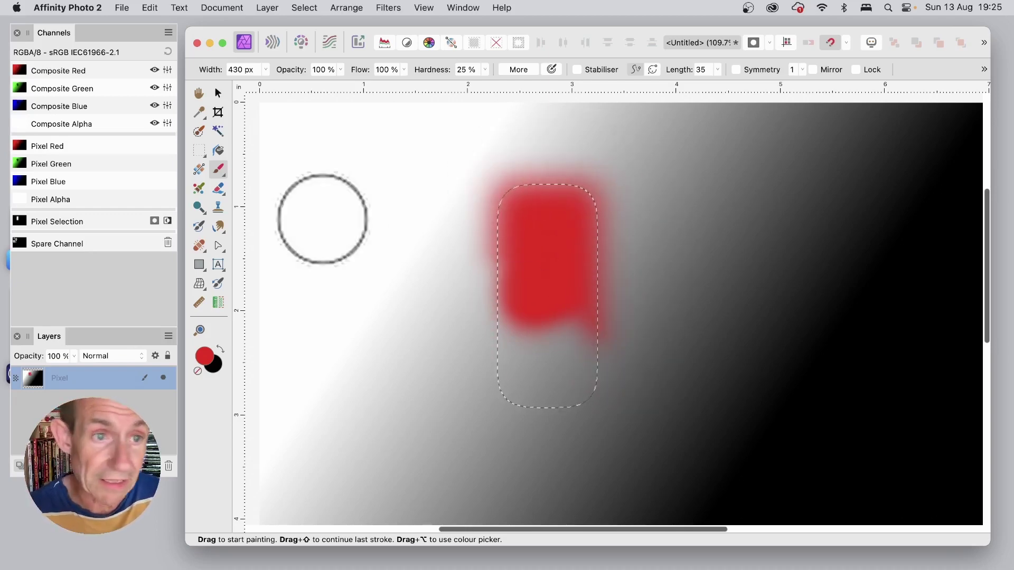
Move the feathered selection onto the white area and brush black through it.
click(203, 152)
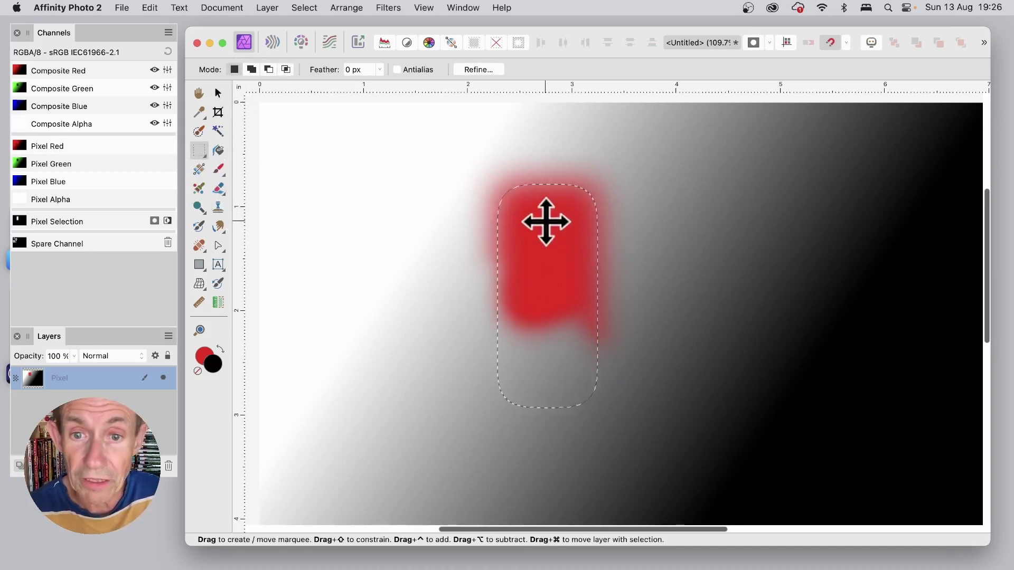
drag(541, 220, 411, 177)
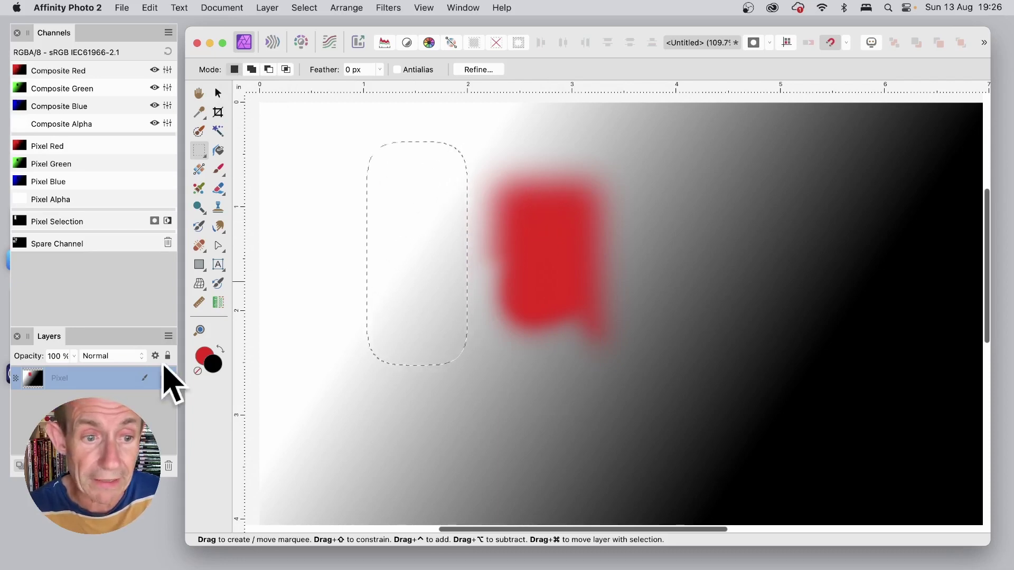
click(220, 350)
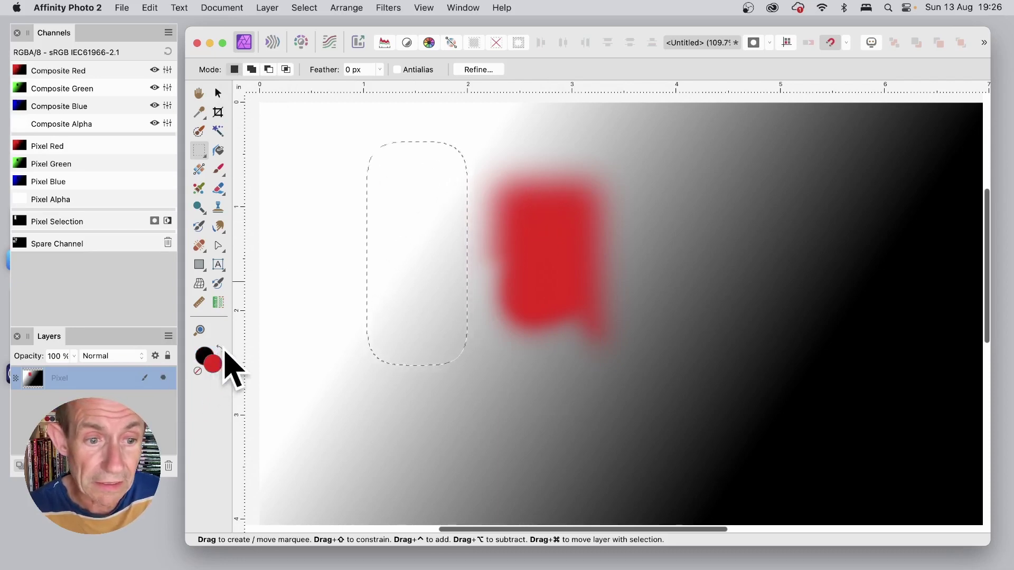
click(218, 169)
mouse_move(428, 158)
mouse_down()
mouse_move(414, 228)
mouse_move(375, 287)
mouse_move(396, 333)
mouse_up()
click(199, 151)
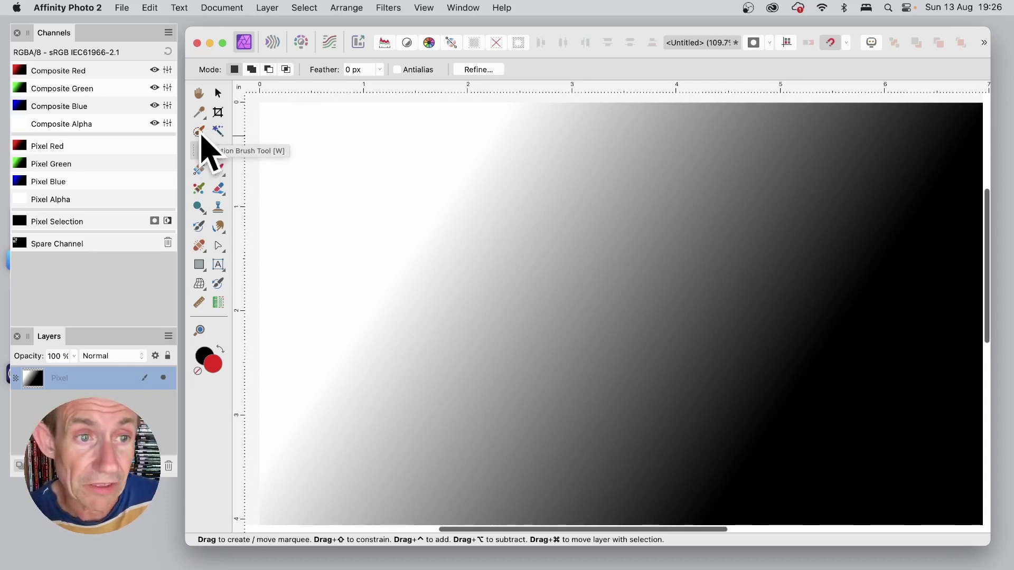
click(199, 133)
mouse_move(509, 114)
mouse_down()
mouse_move(498, 169)
mouse_move(366, 324)
mouse_move(390, 364)
mouse_move(801, 356)
mouse_move(737, 222)
mouse_move(759, 224)
mouse_up()
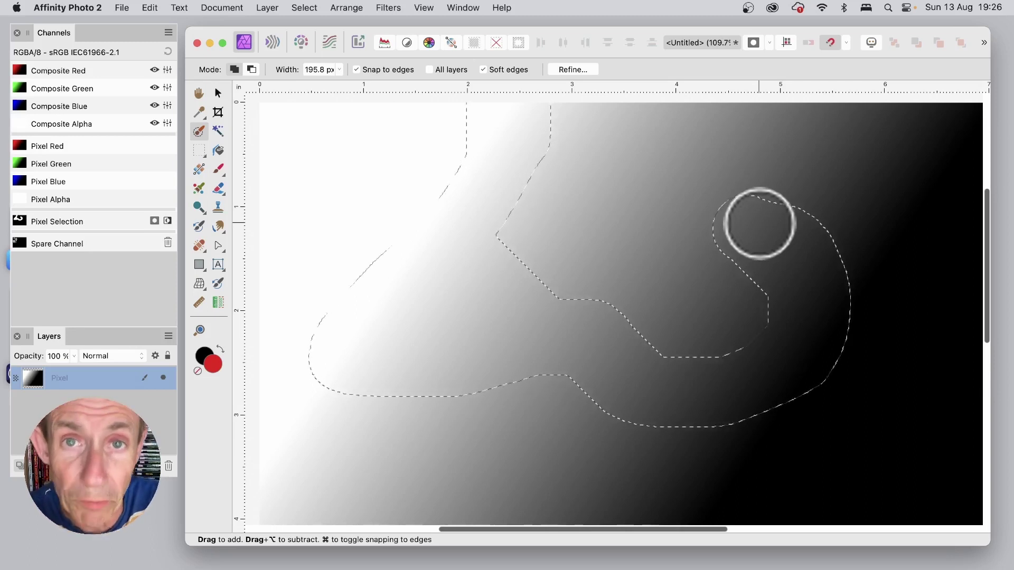
key(super+d)
click(200, 151)
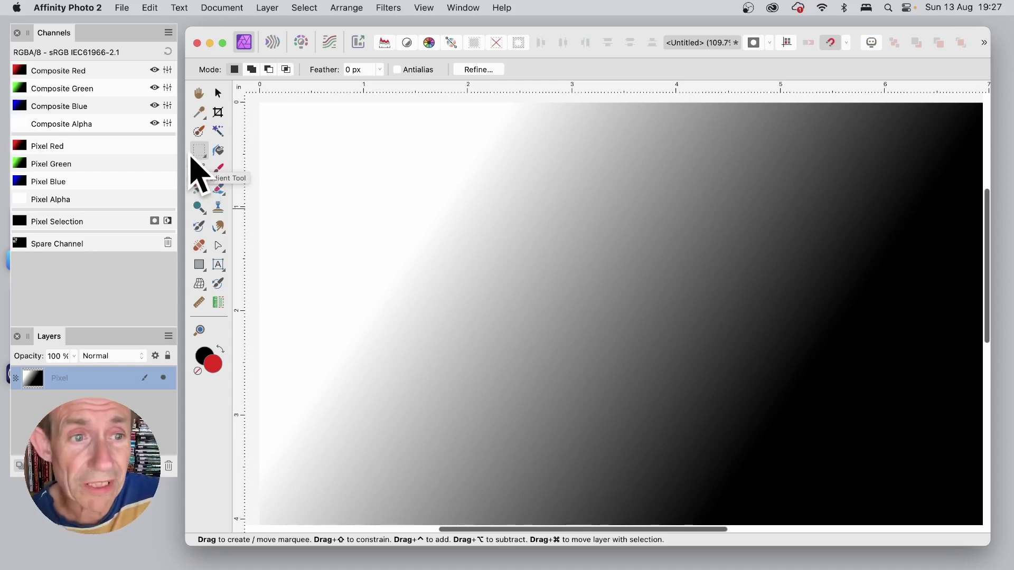
Drag a wide rectangle selection, then in Subtract mode cut narrow vertical strips from it.
drag(415, 150, 742, 351)
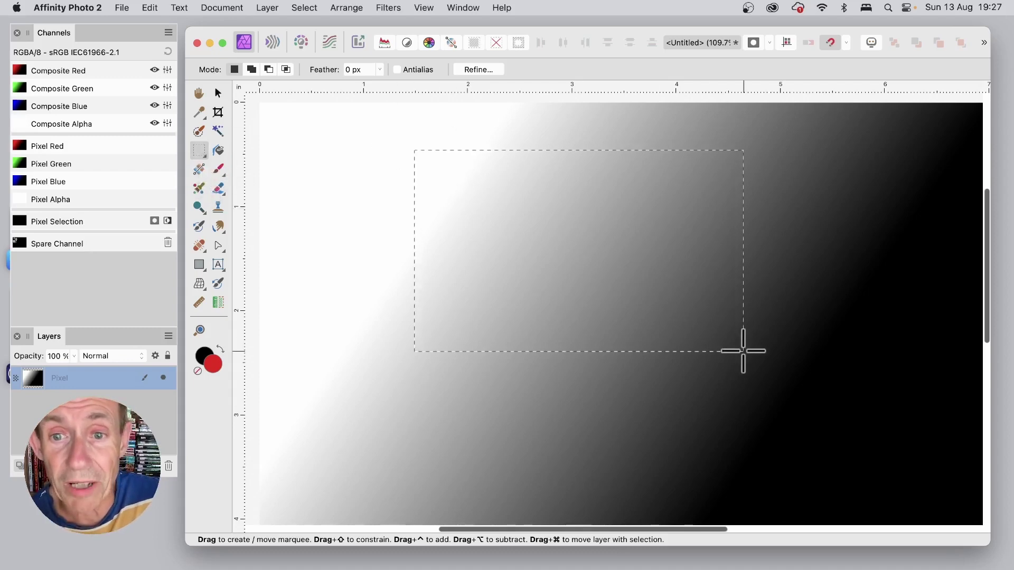
click(268, 69)
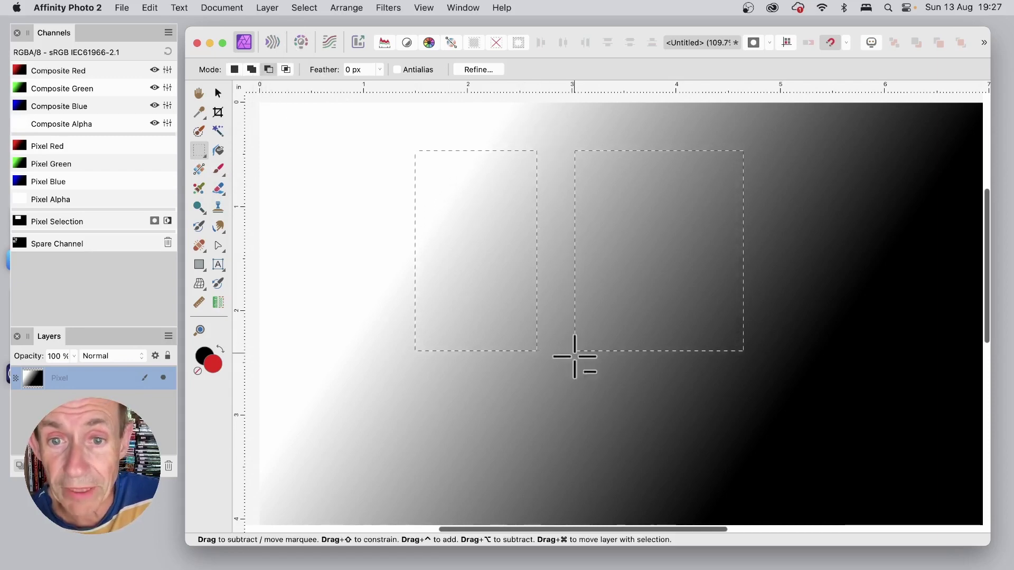
drag(576, 364, 579, 363)
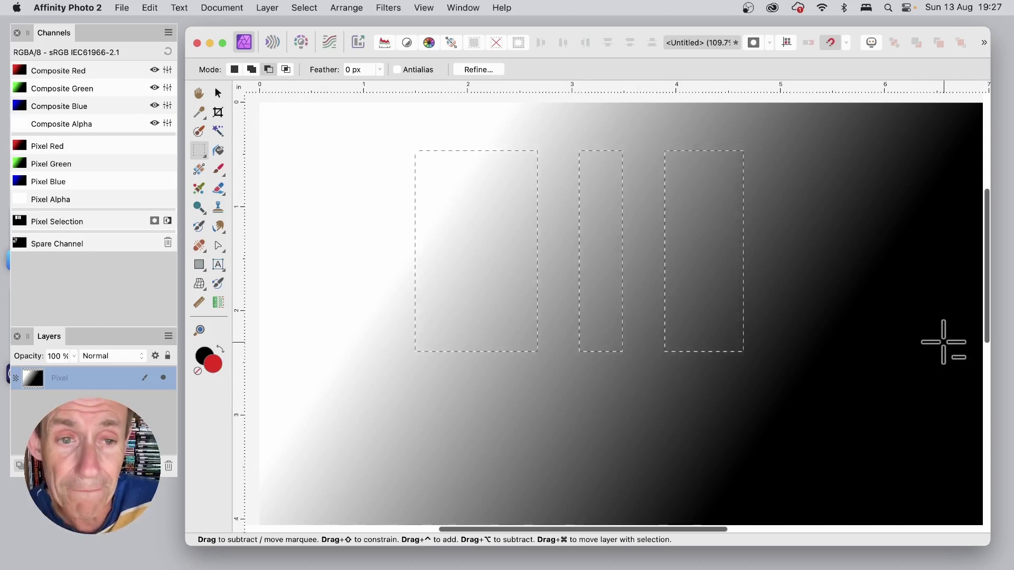
Save the three upright bar selection as a second Spare Channel.
click(305, 8)
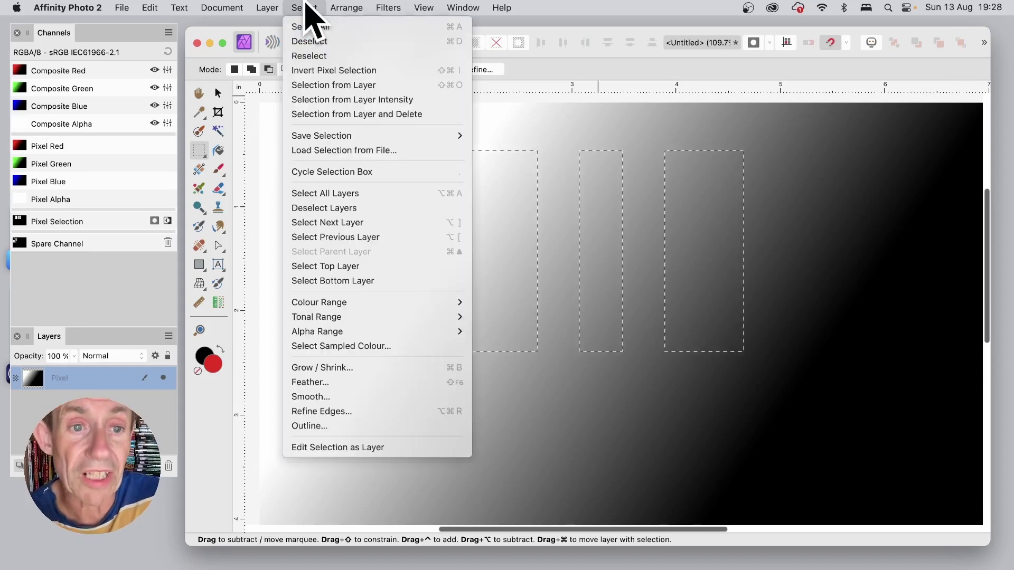
mouse_move(342, 141)
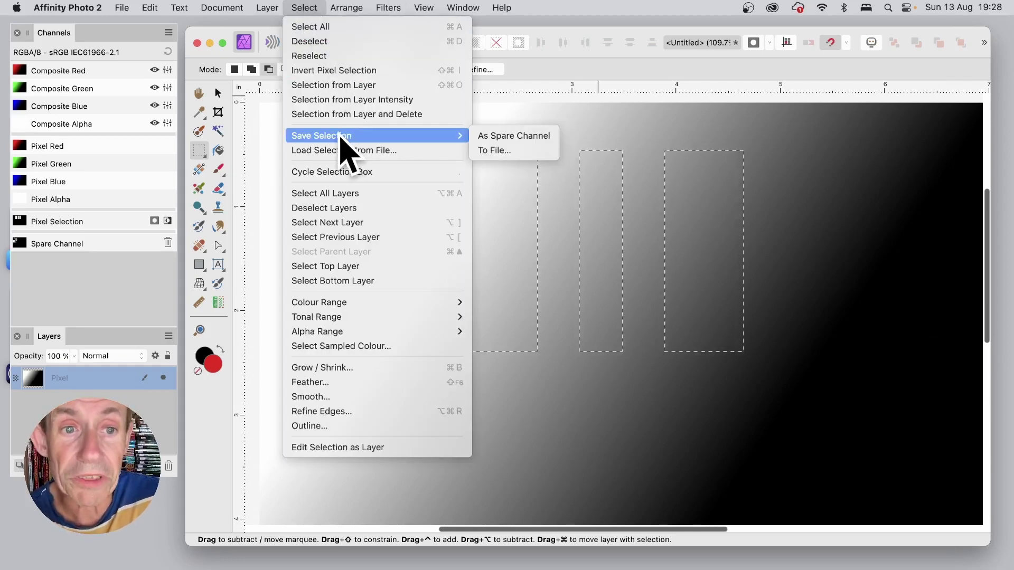
click(524, 137)
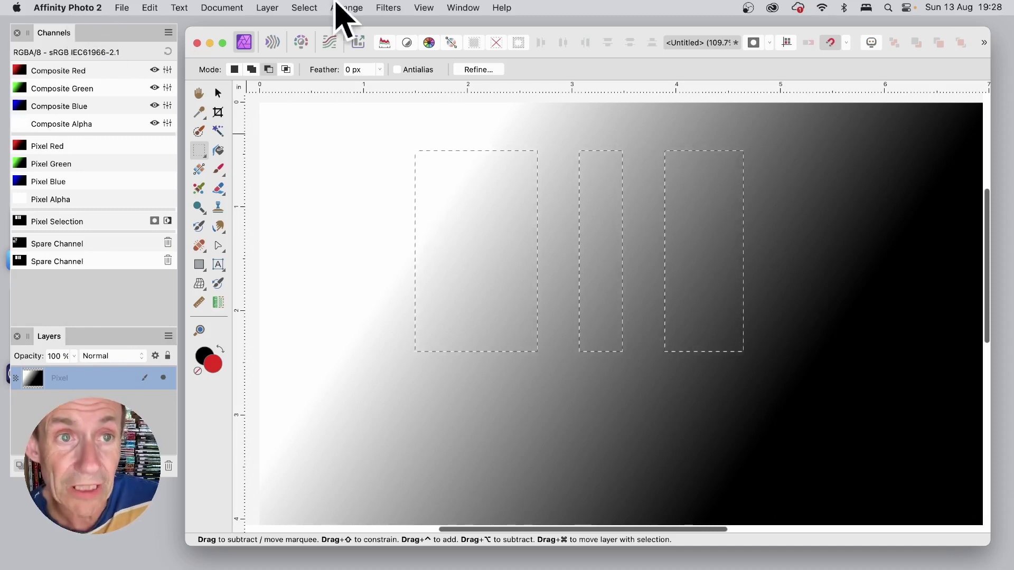
Deselect, then restore the three-bar selection by loading the second Spare Channel to pixel selection.
click(304, 7)
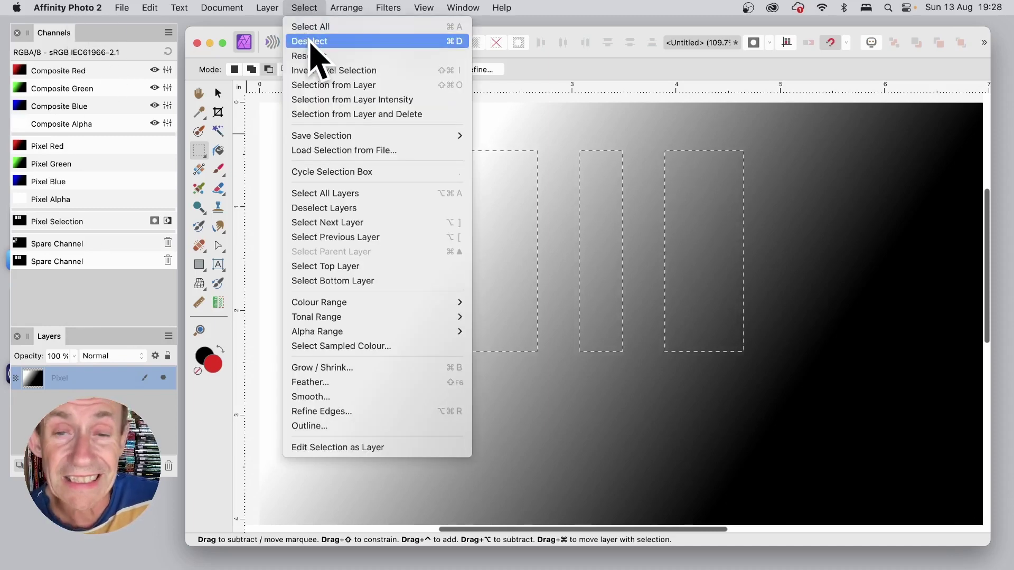
click(311, 42)
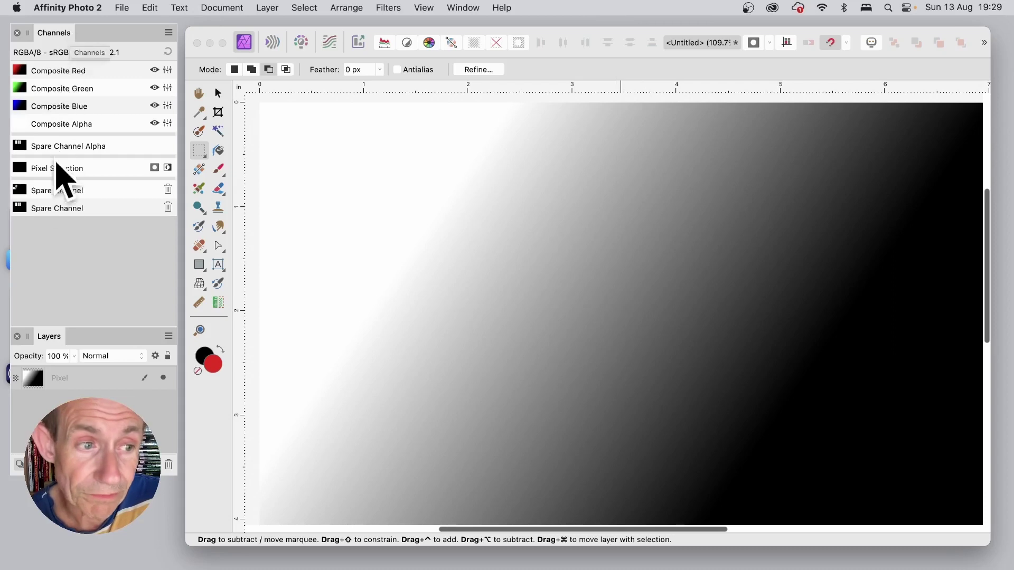
right_click(94, 219)
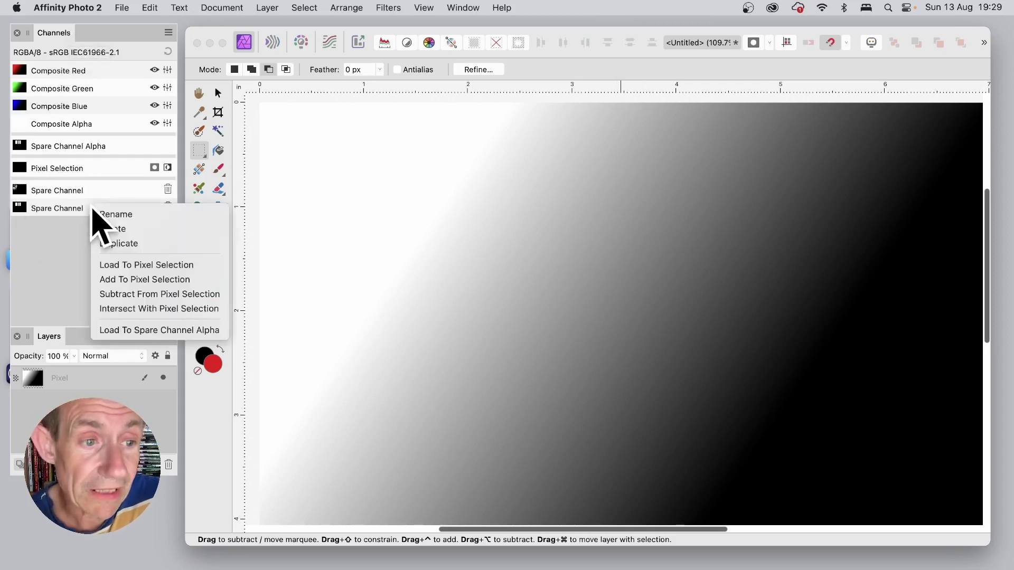
click(136, 266)
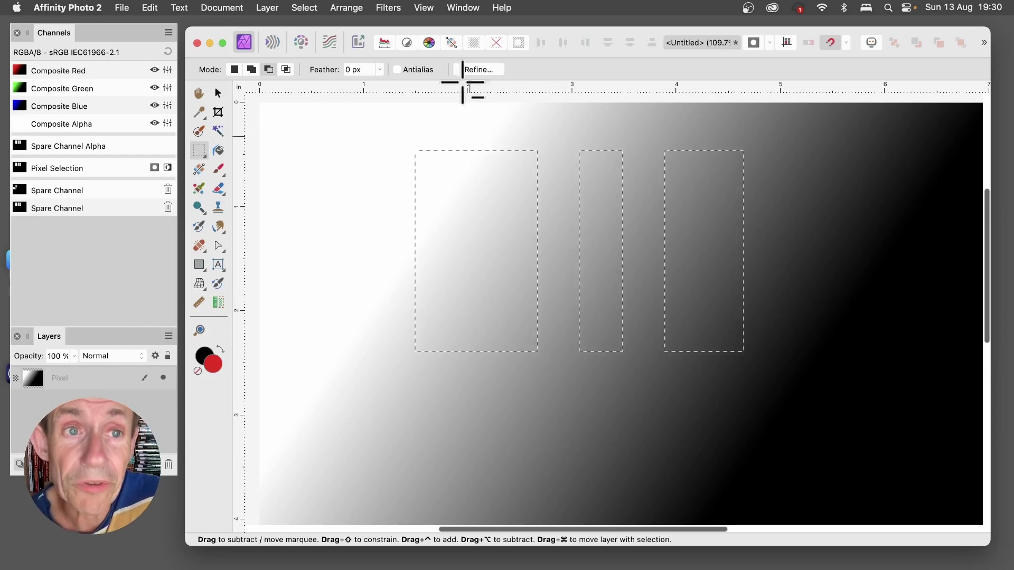
click(305, 8)
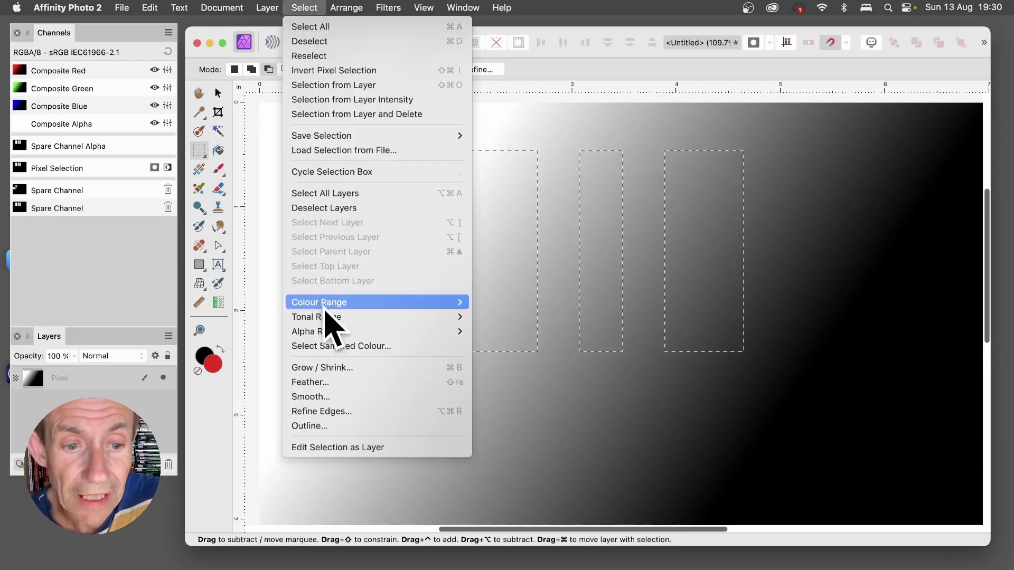
click(338, 367)
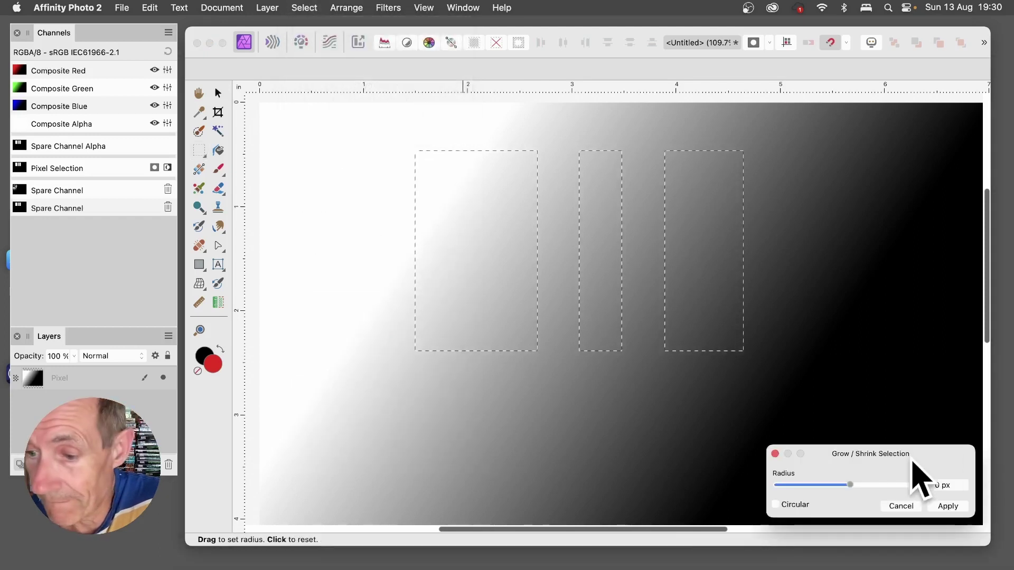
drag(882, 454, 654, 301)
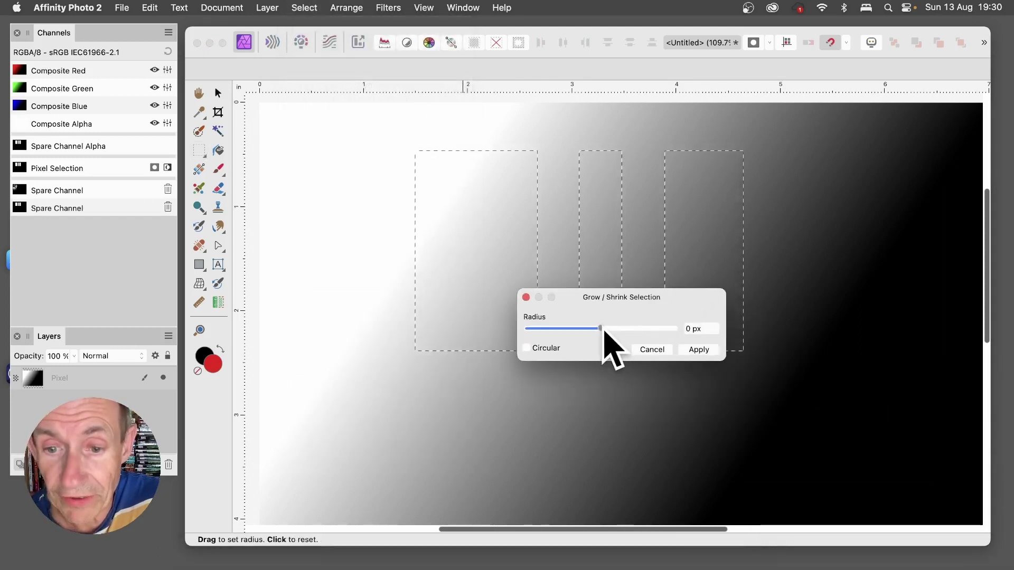
drag(605, 332, 614, 335)
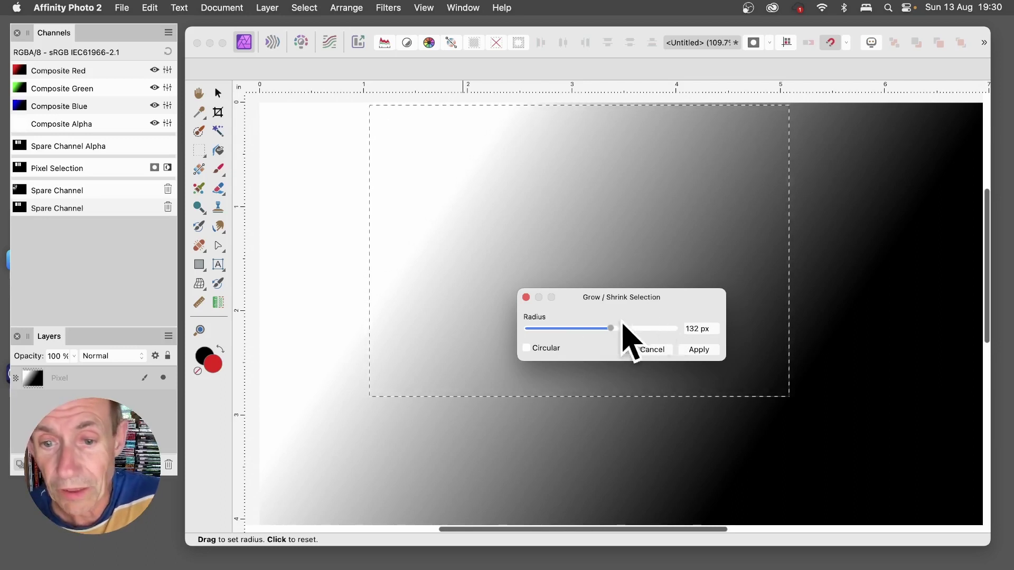
click(526, 347)
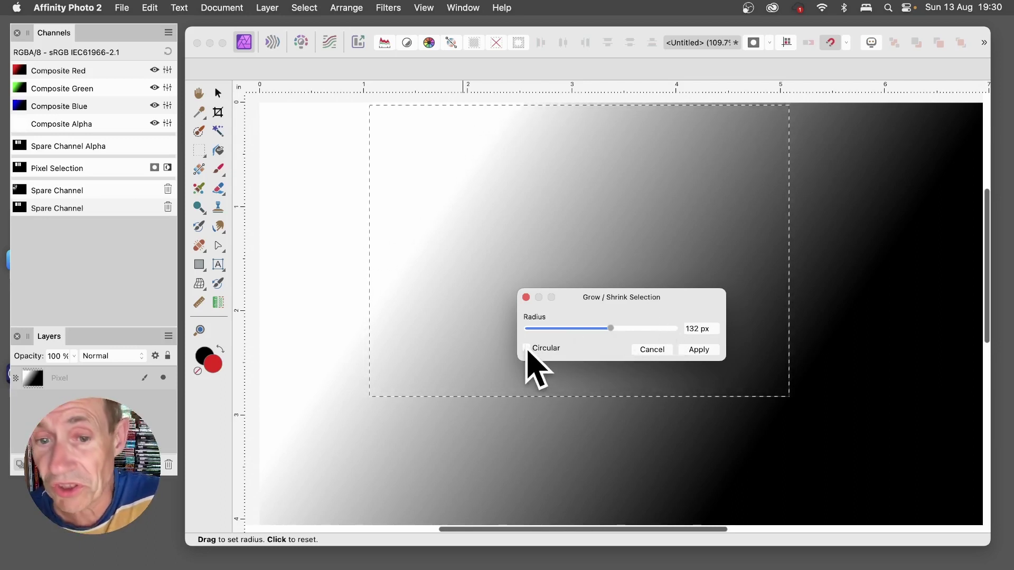
drag(621, 333, 603, 330)
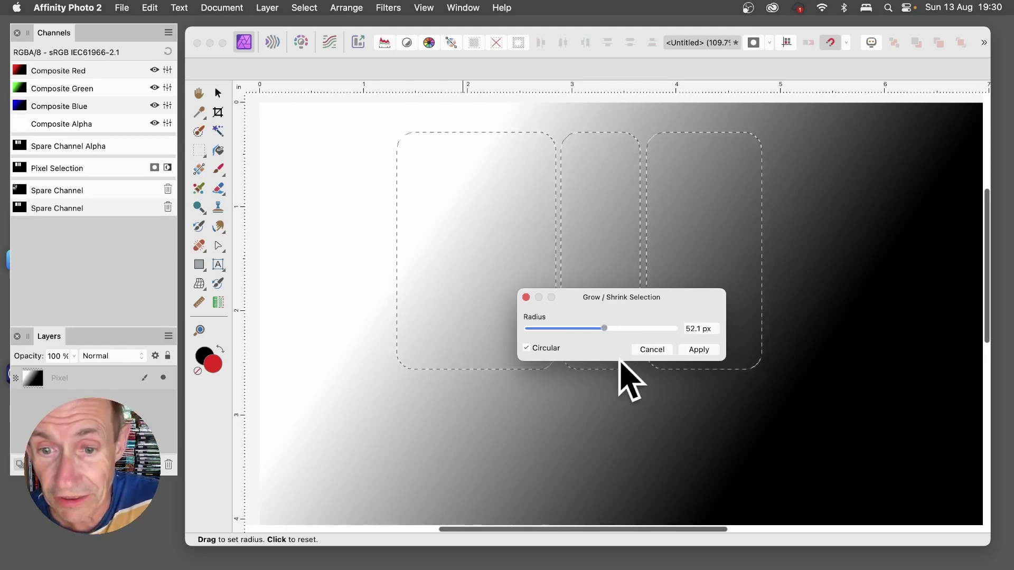
drag(605, 330, 591, 330)
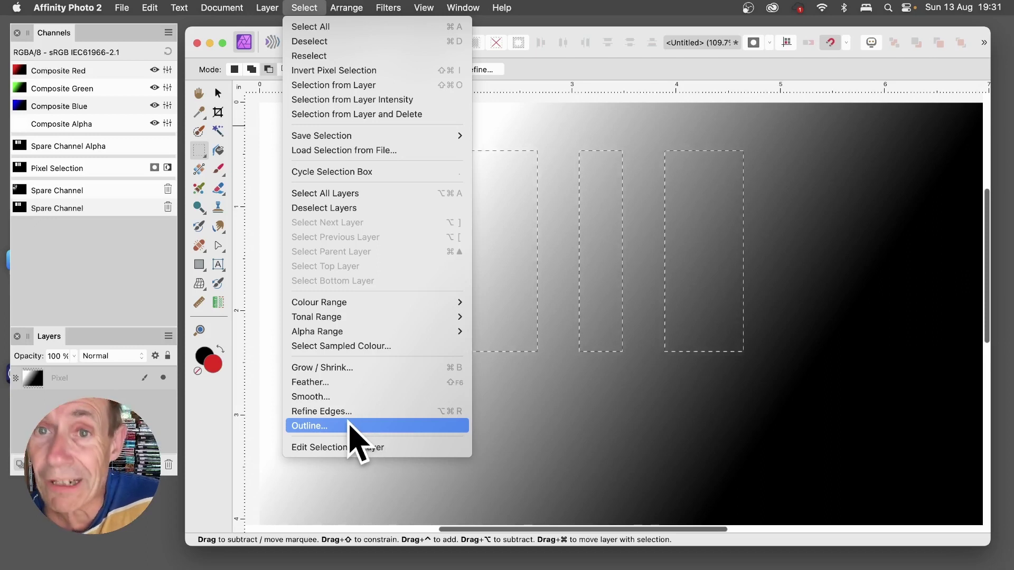
Set the Outline selection to 26.7 px radius, Centre alignment, with Circular unchecked.
click(350, 425)
drag(882, 444, 485, 191)
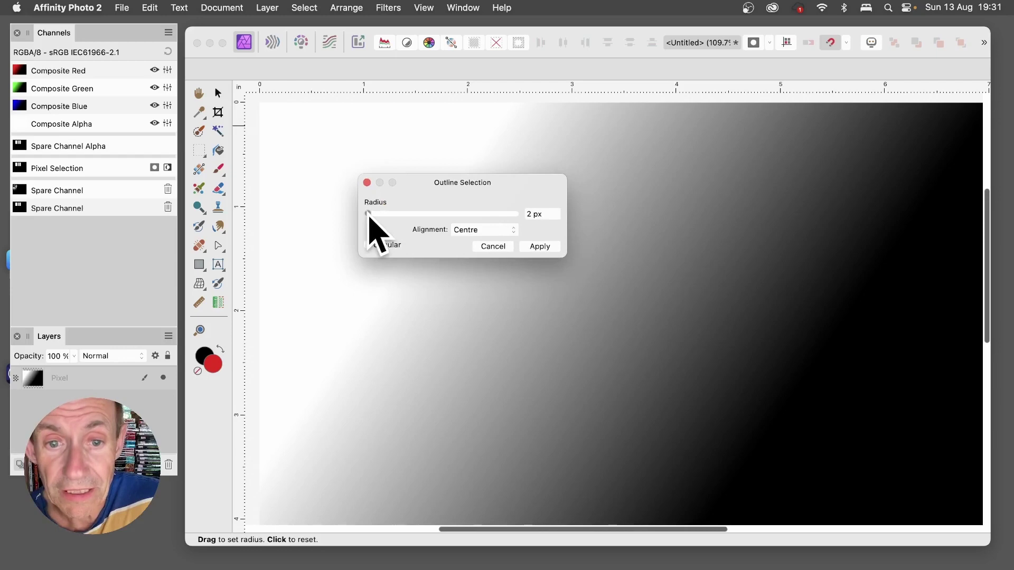
drag(372, 213, 378, 226)
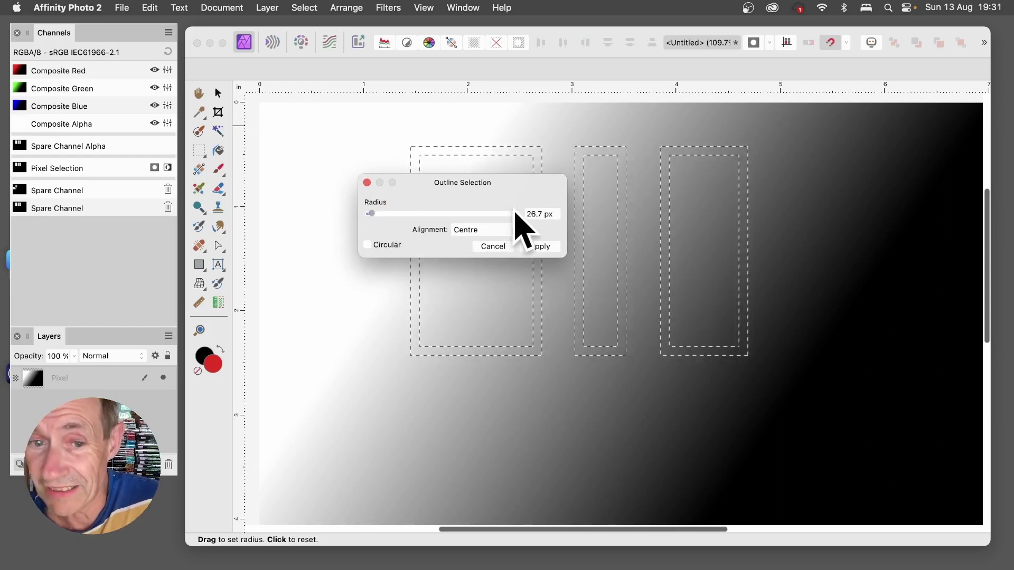
click(467, 229)
click(467, 220)
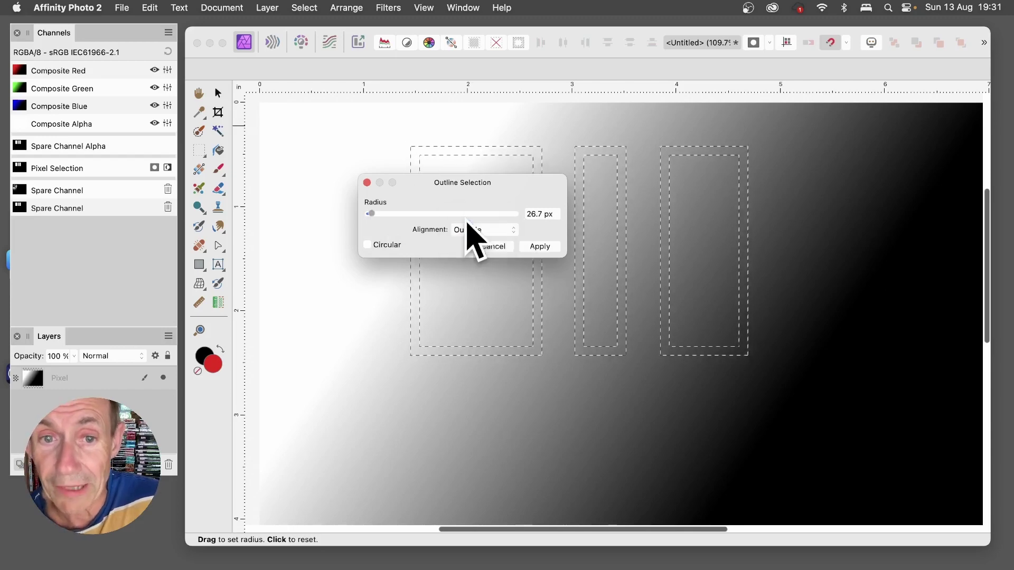
click(467, 222)
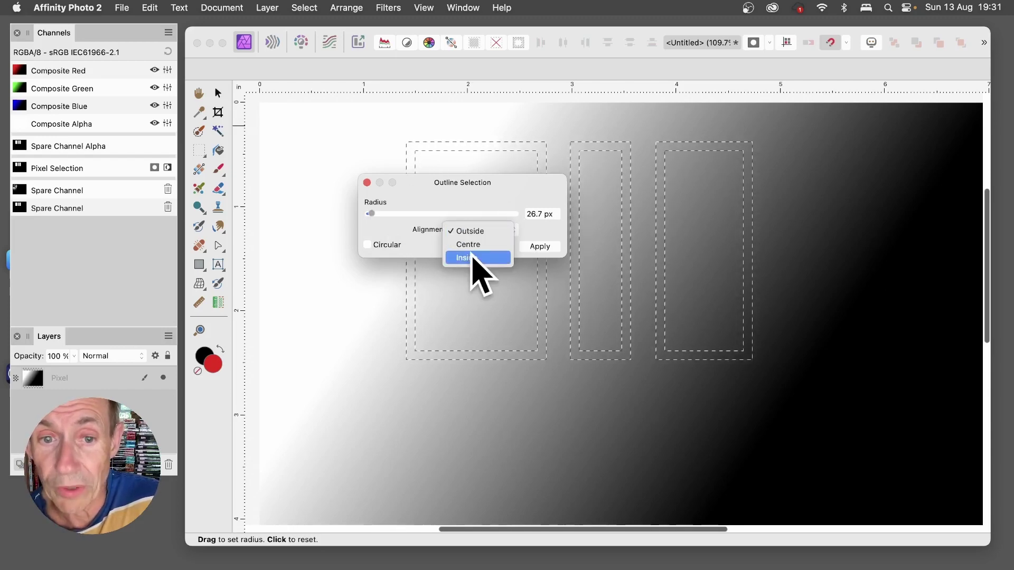
click(472, 245)
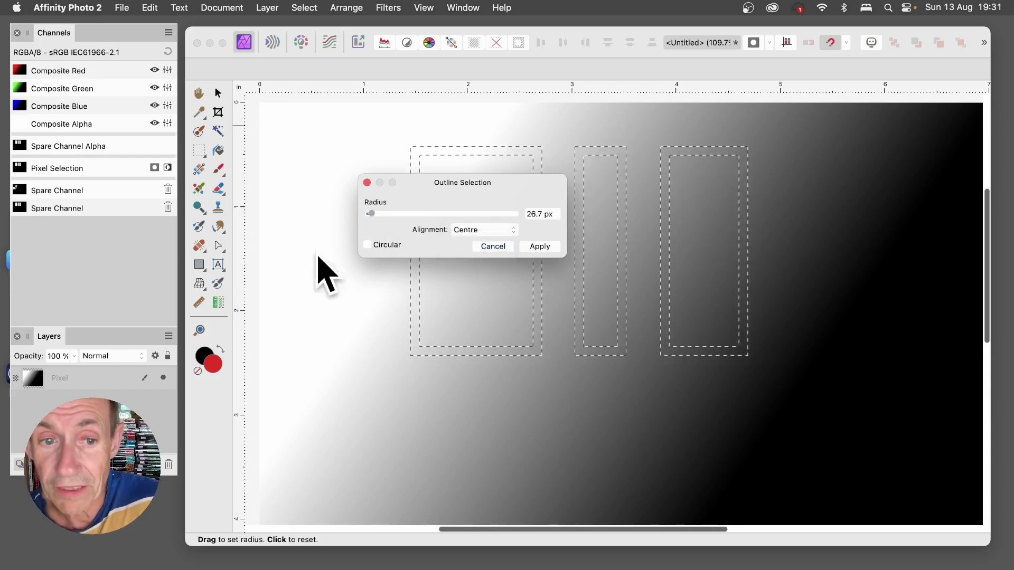
click(368, 245)
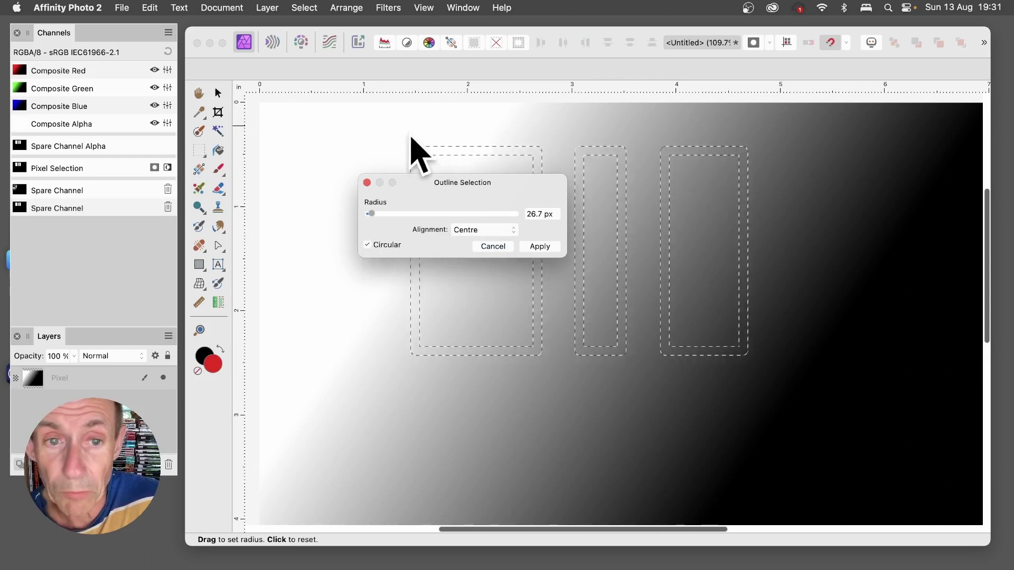
click(388, 244)
Apply the outline and paint black strokes along the three bar borders.
click(539, 246)
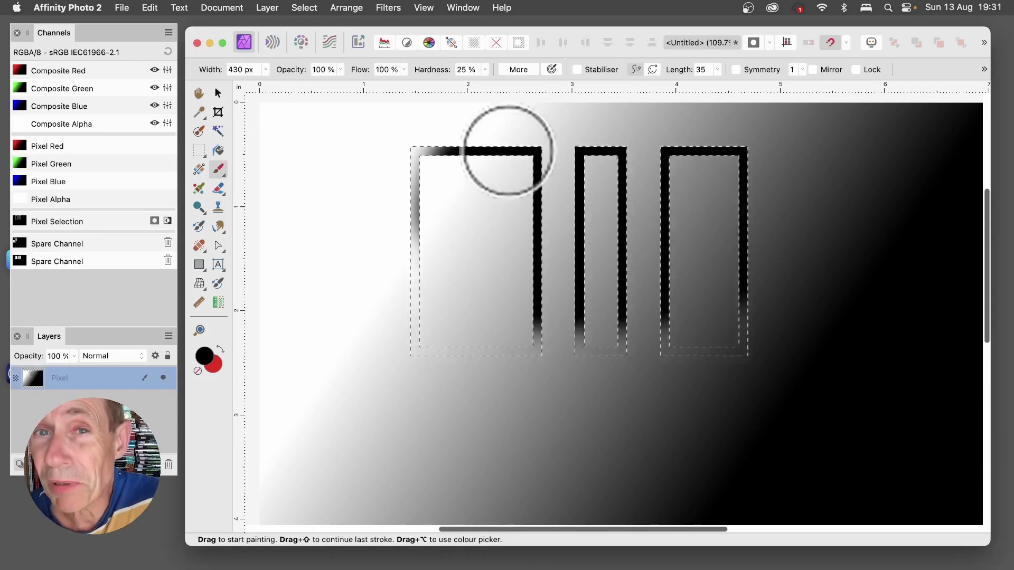
mouse_move(508, 151)
mouse_down()
mouse_move(677, 69)
mouse_move(385, 199)
mouse_up()
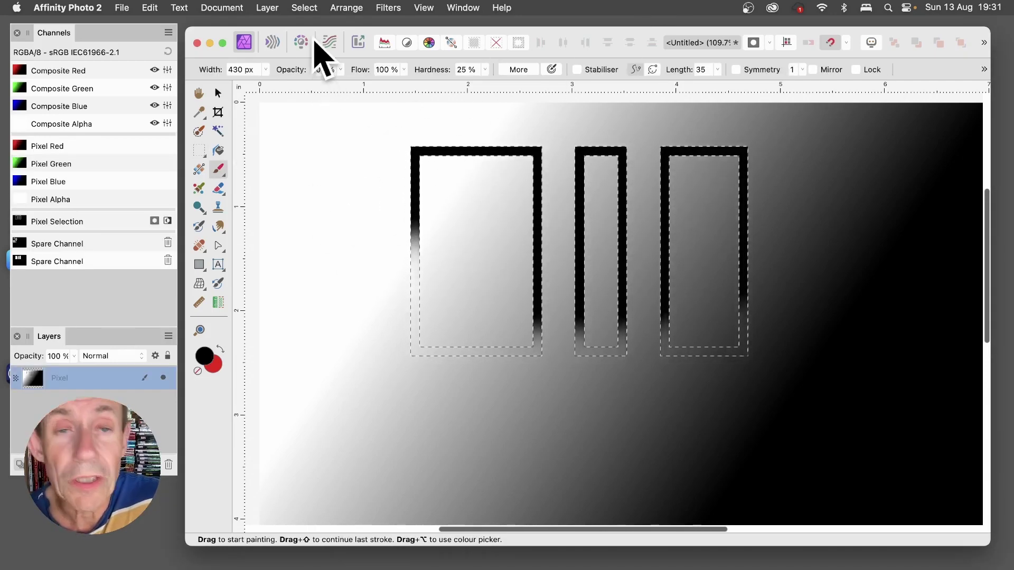
click(303, 6)
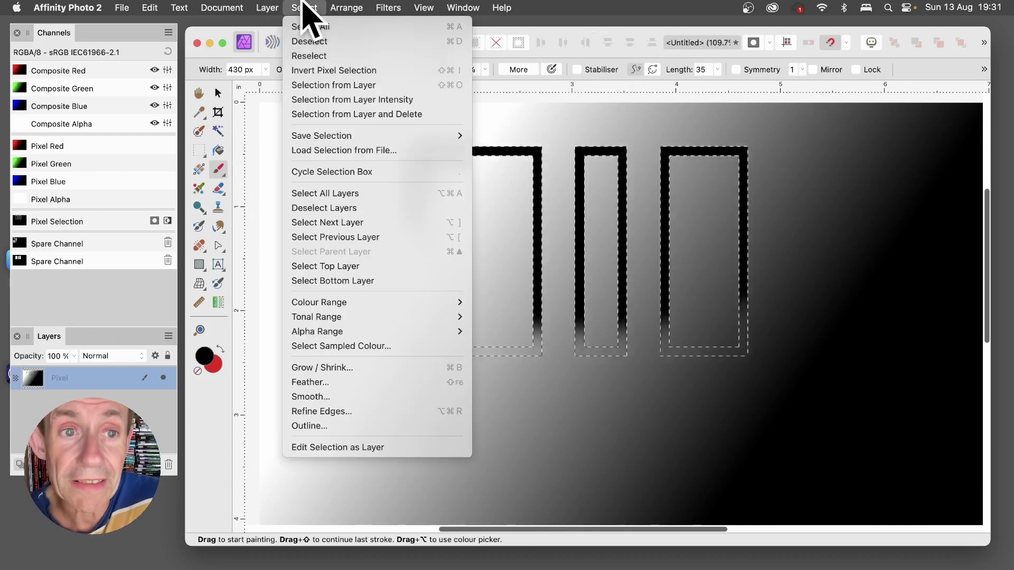
Invert the pixel selection and paint black over the inverted area.
click(319, 74)
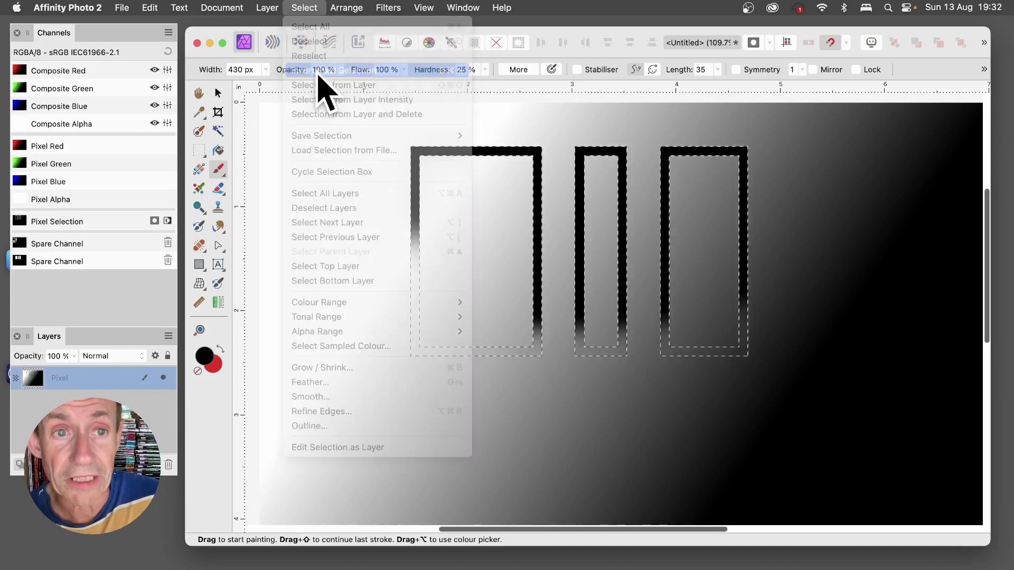
mouse_move(367, 126)
mouse_down()
mouse_move(224, 276)
mouse_move(299, 333)
mouse_move(397, 233)
mouse_move(355, 394)
mouse_move(384, 436)
mouse_move(469, 426)
mouse_move(521, 452)
mouse_move(639, 455)
mouse_move(782, 407)
mouse_up()
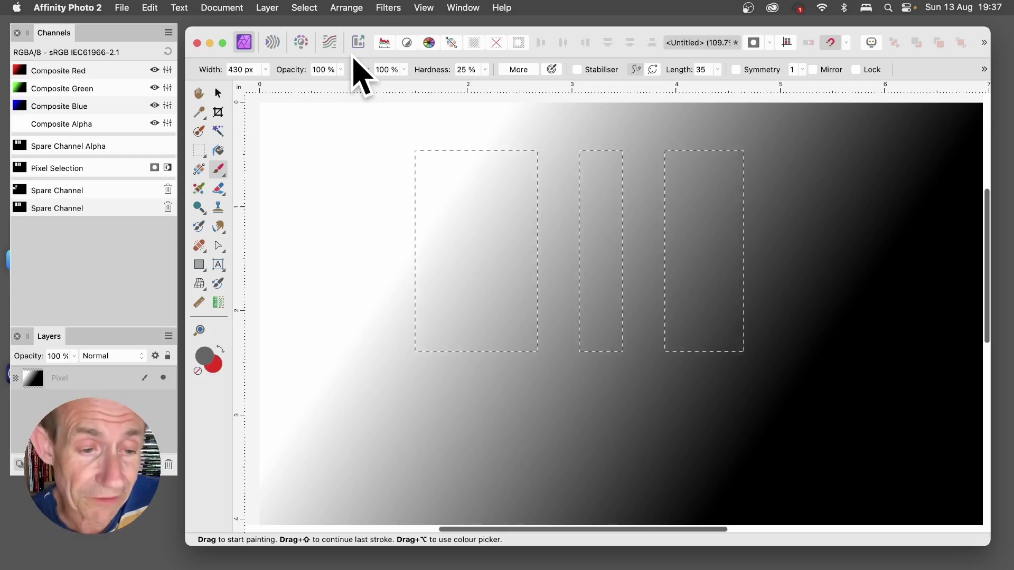
Set the brush colour to white.
double_click(207, 357)
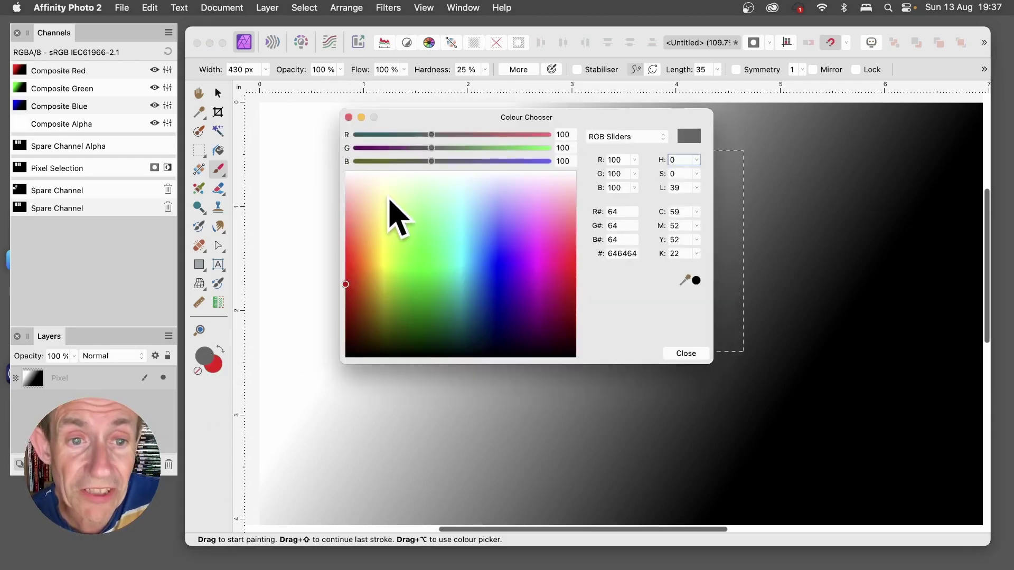
drag(389, 198, 376, 160)
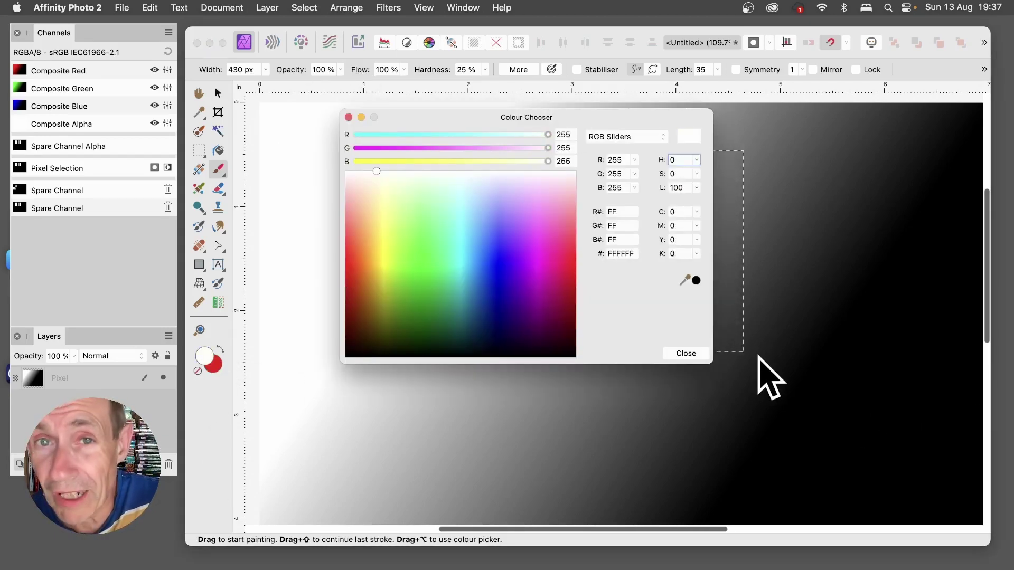
click(682, 353)
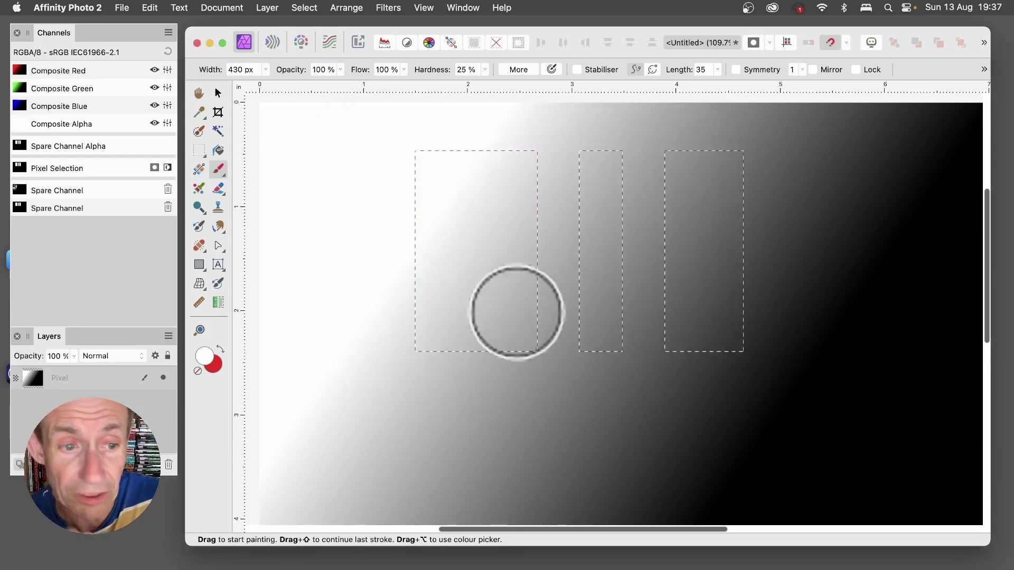
Paint white on the mask in Edit Selection as Layer to grow a soft cloud-shaped selection.
click(309, 6)
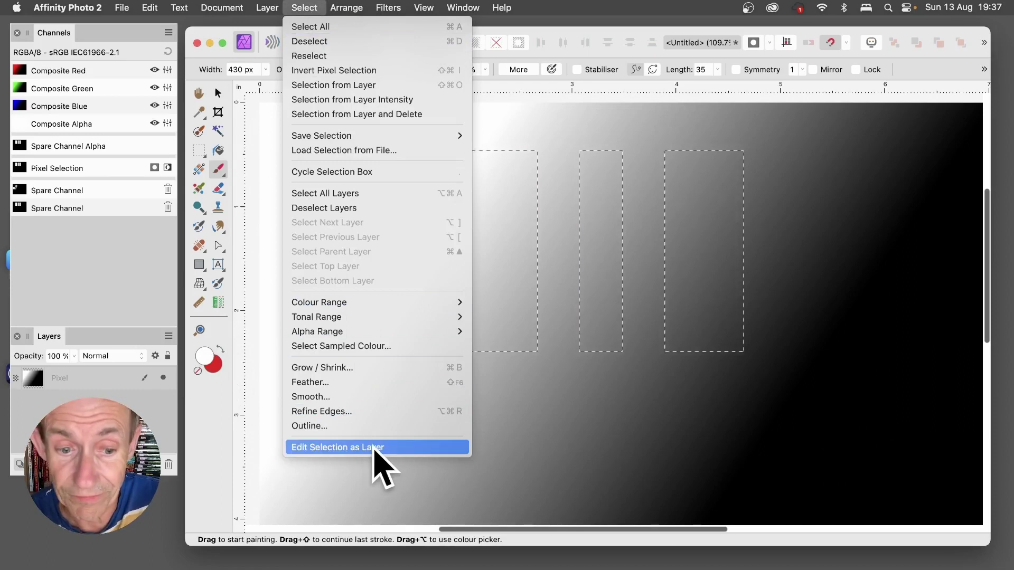
click(338, 447)
mouse_move(394, 182)
mouse_down()
mouse_move(418, 204)
mouse_move(478, 154)
mouse_move(521, 169)
mouse_move(515, 317)
mouse_move(531, 317)
mouse_move(475, 348)
mouse_move(413, 222)
mouse_move(583, 181)
mouse_move(570, 433)
mouse_move(615, 208)
mouse_move(679, 169)
mouse_move(681, 312)
mouse_move(799, 251)
mouse_move(767, 238)
mouse_move(780, 446)
mouse_up()
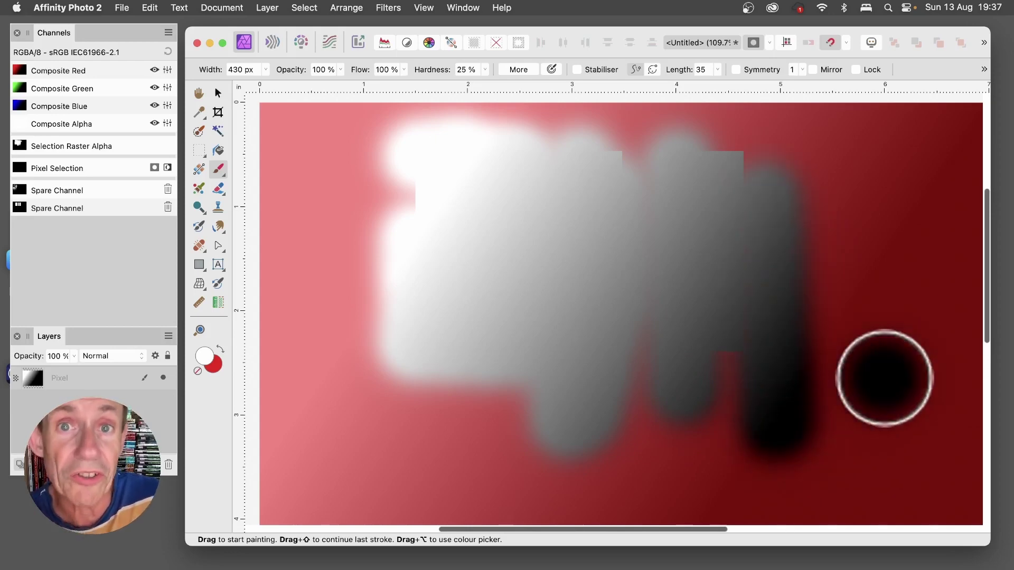
key(super+z)
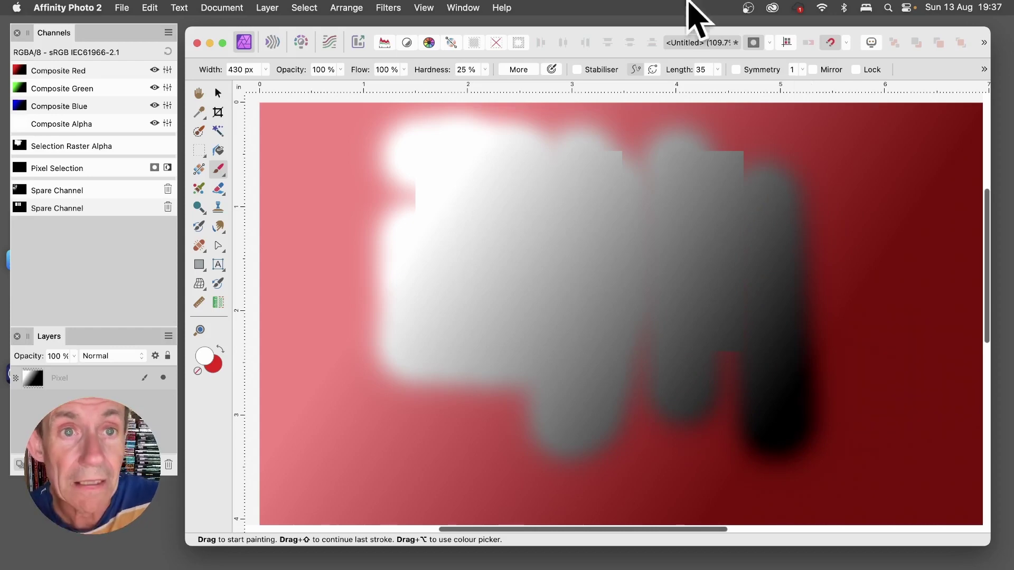
click(304, 7)
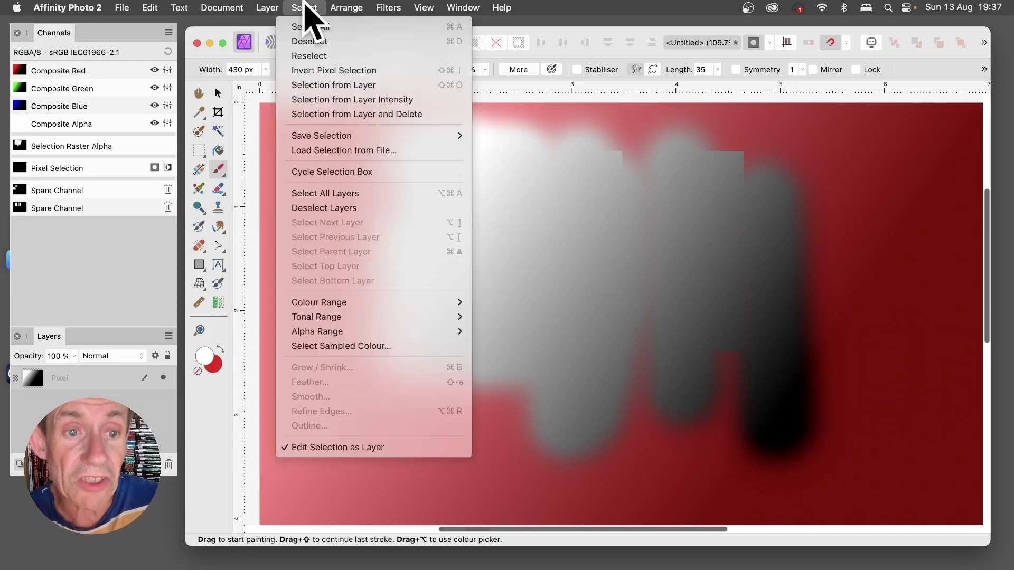
click(345, 448)
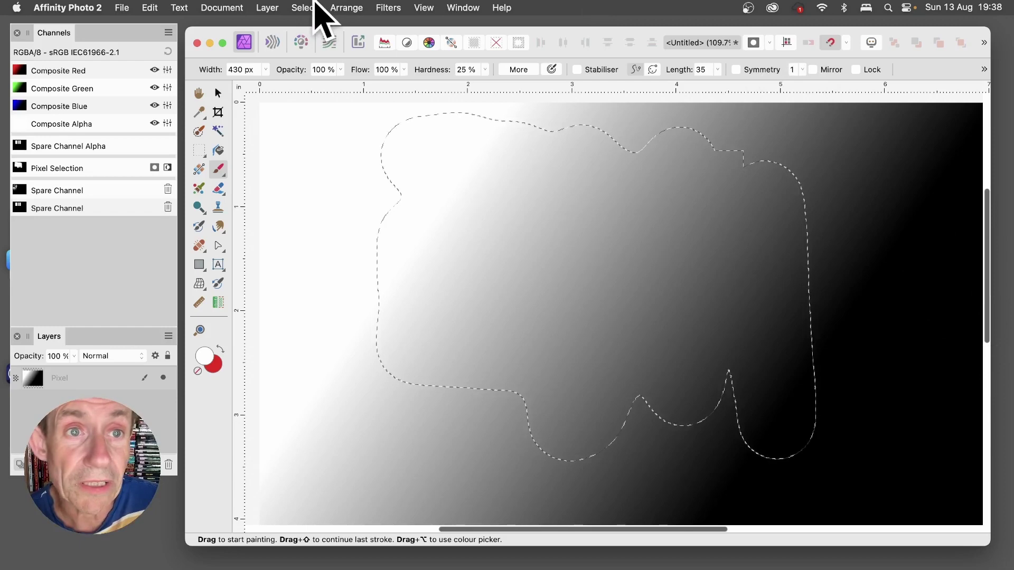
Warp the selection mask with the Deform filter, placing four anchors and dragging one outward.
click(315, 7)
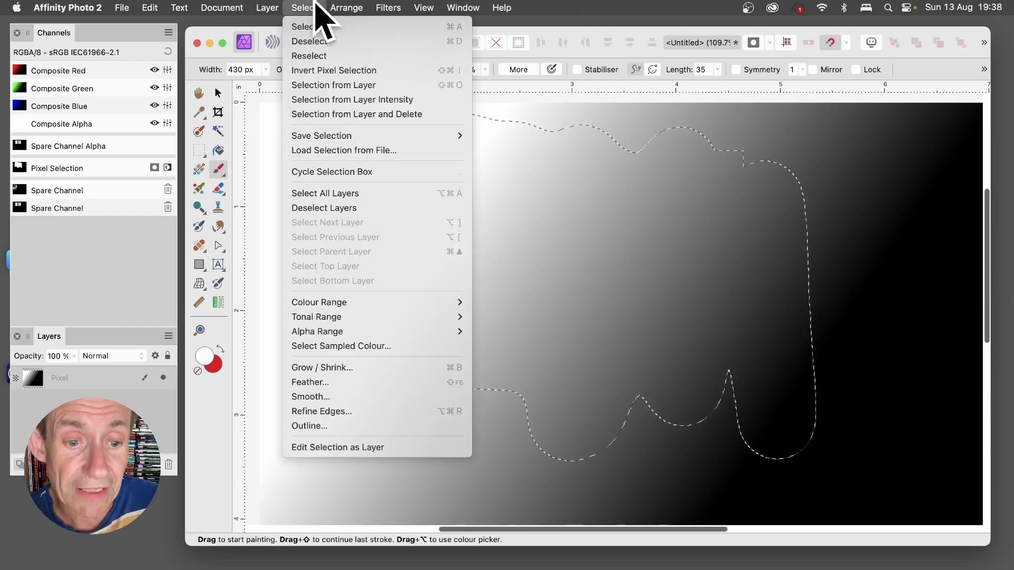
click(349, 448)
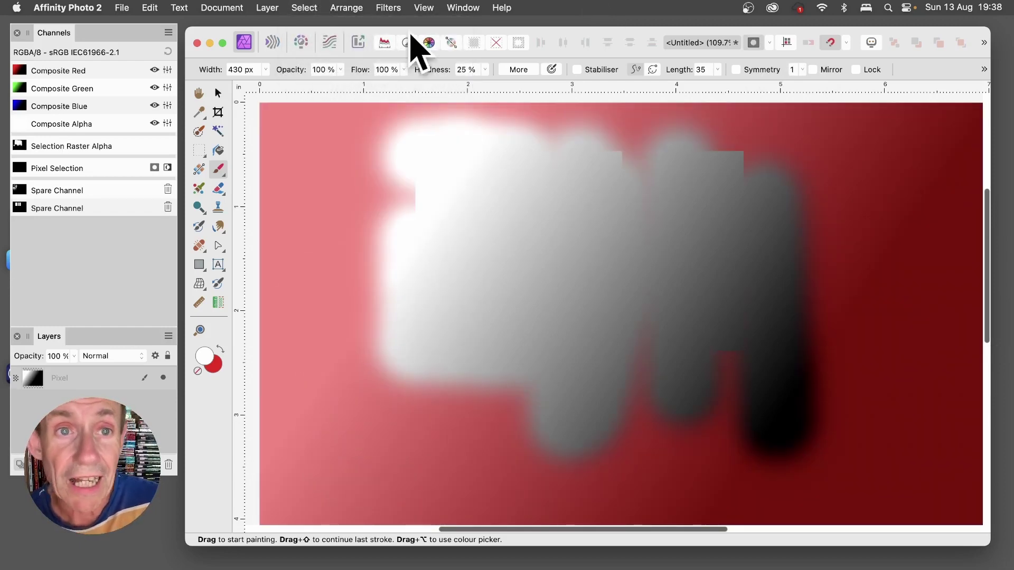
click(391, 8)
mouse_move(403, 56)
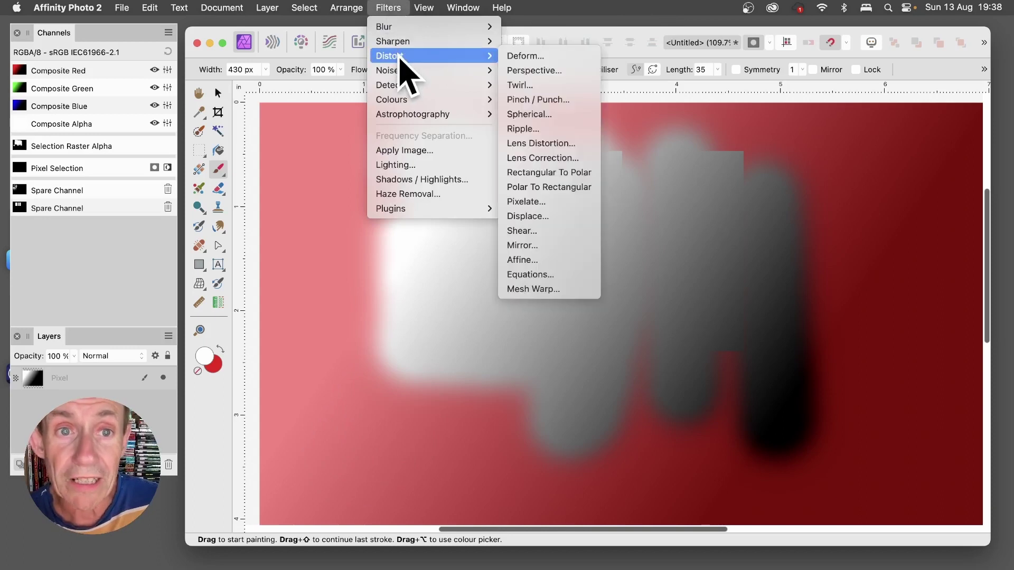
click(519, 55)
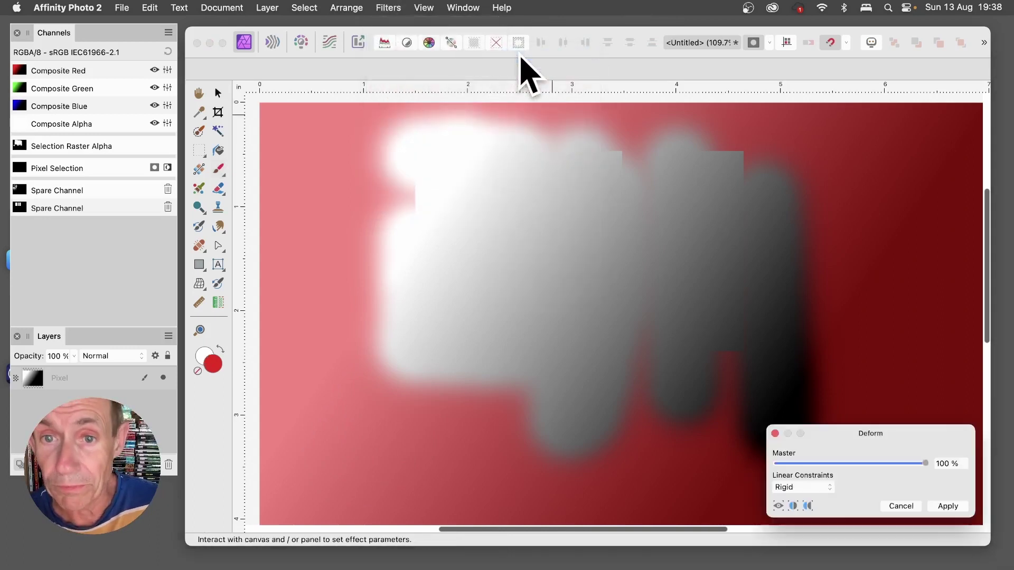
drag(850, 430, 631, 206)
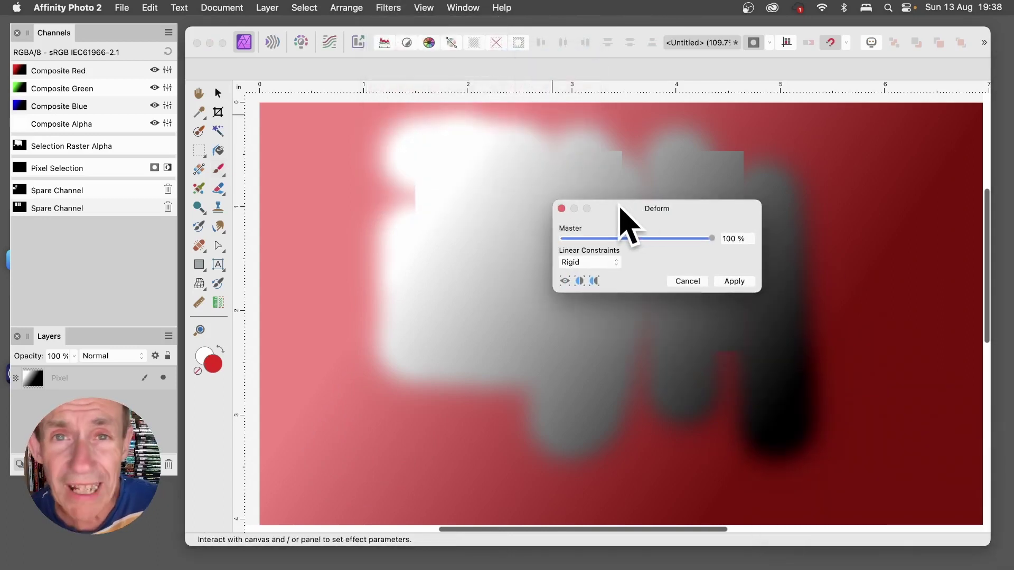
click(462, 227)
click(492, 334)
click(577, 355)
click(724, 358)
drag(577, 354, 895, 417)
Apply the deform and turn off Edit Selection as Layer to show marching ants.
click(731, 282)
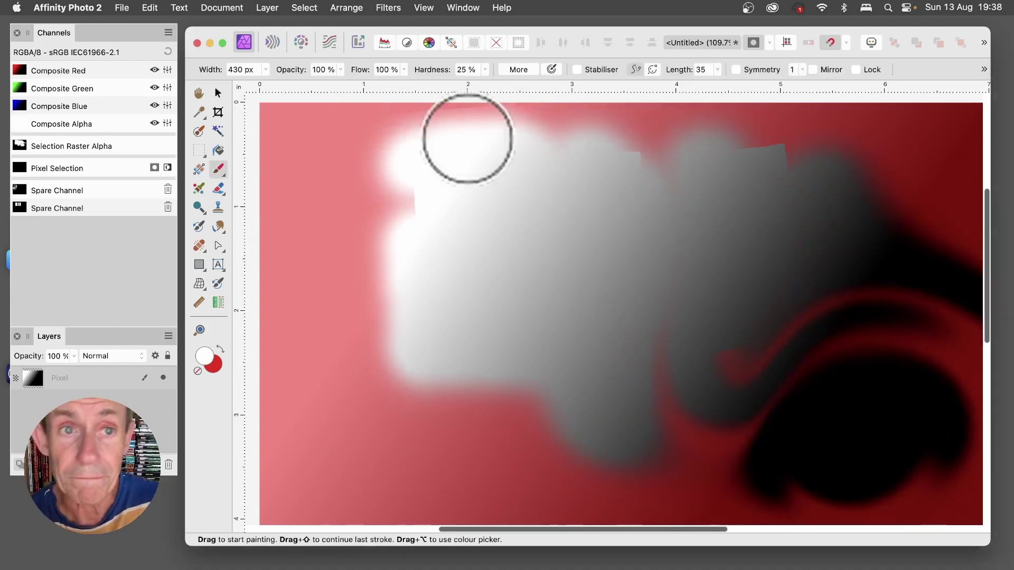
click(304, 6)
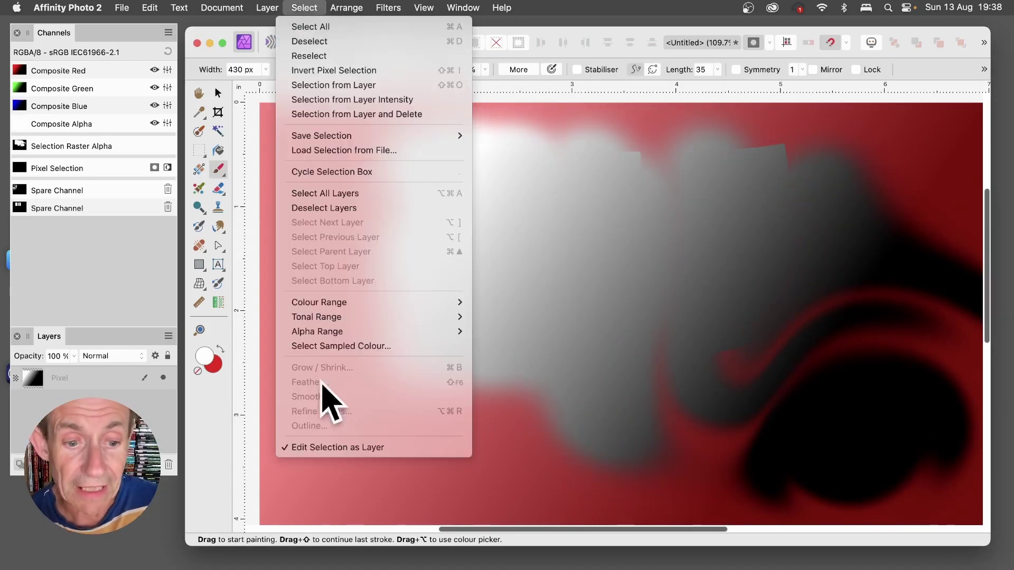
click(338, 447)
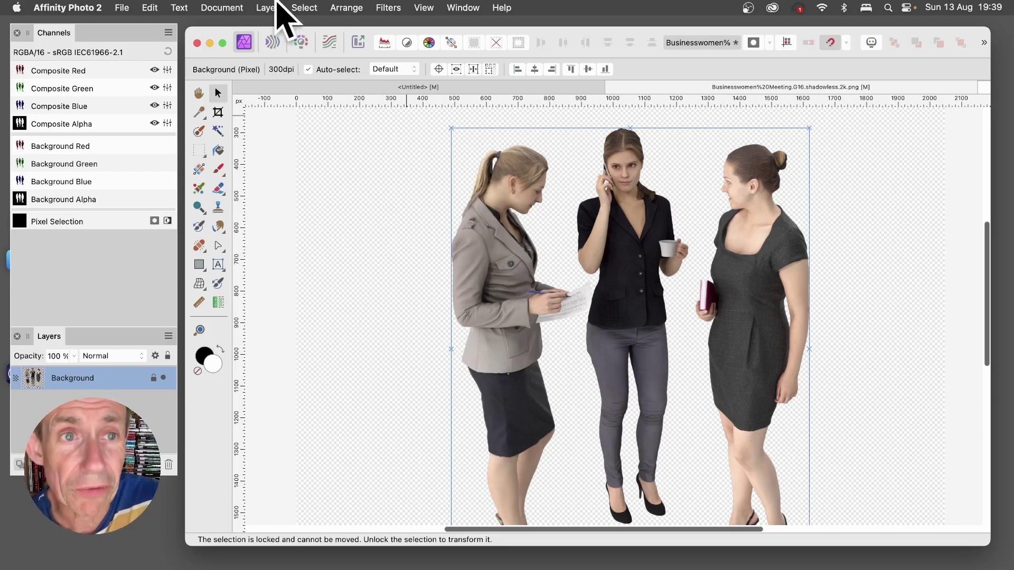
Select the three businesswomen using Selection from Layer.
click(295, 5)
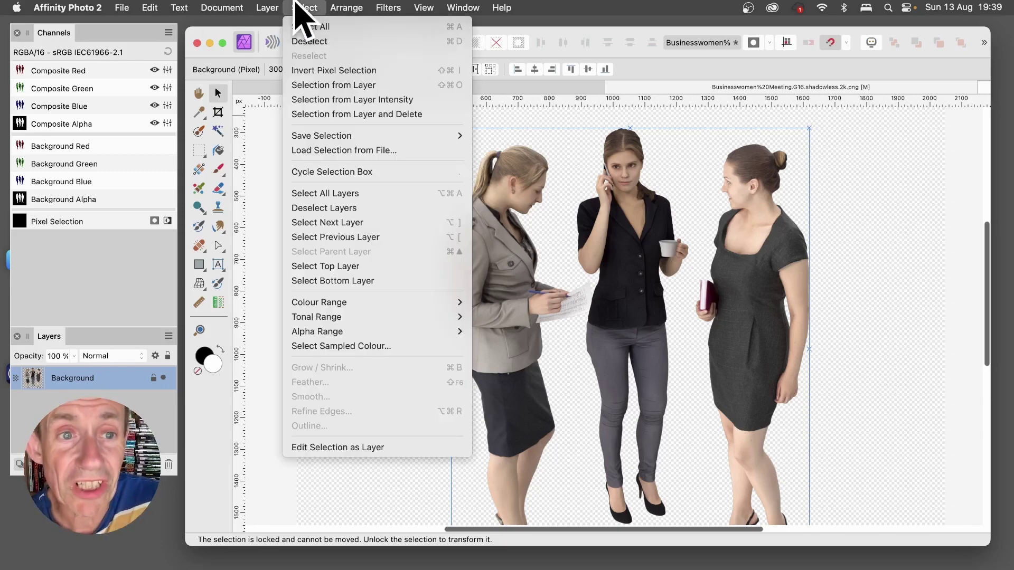
click(326, 85)
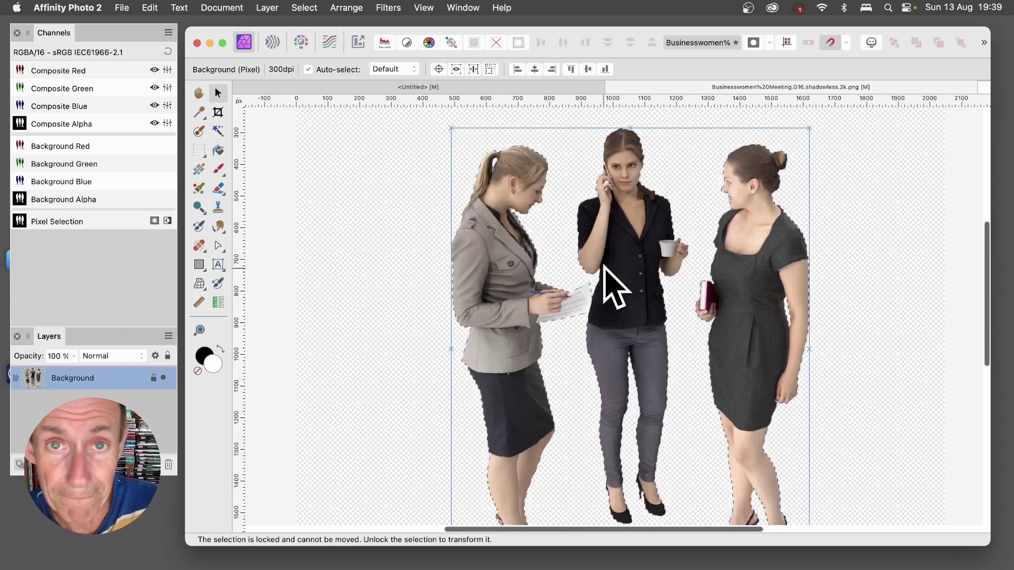
Select the figures with Selection from Layer Intensity, then briefly open and close the Edit menu.
click(316, 6)
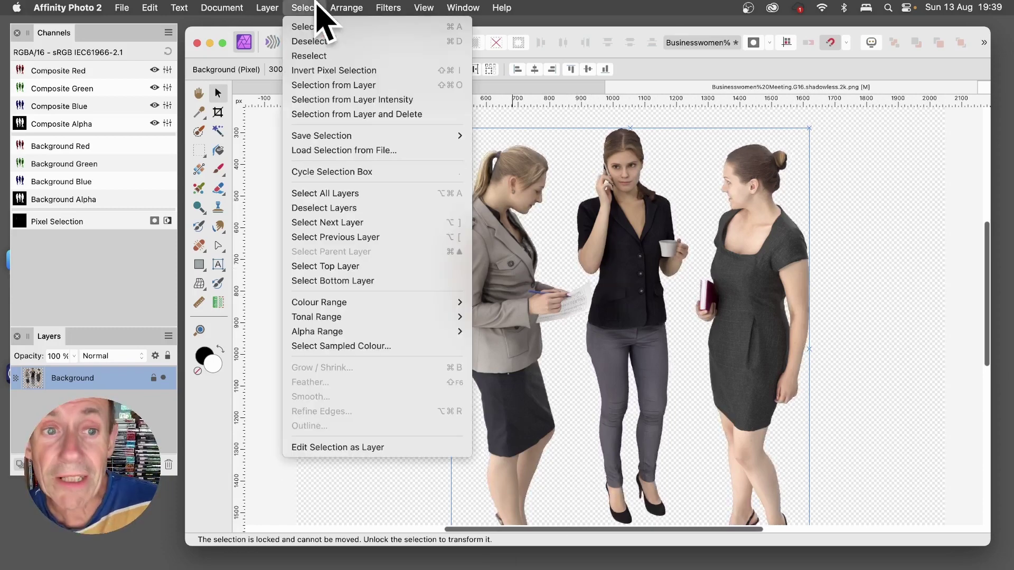
click(346, 100)
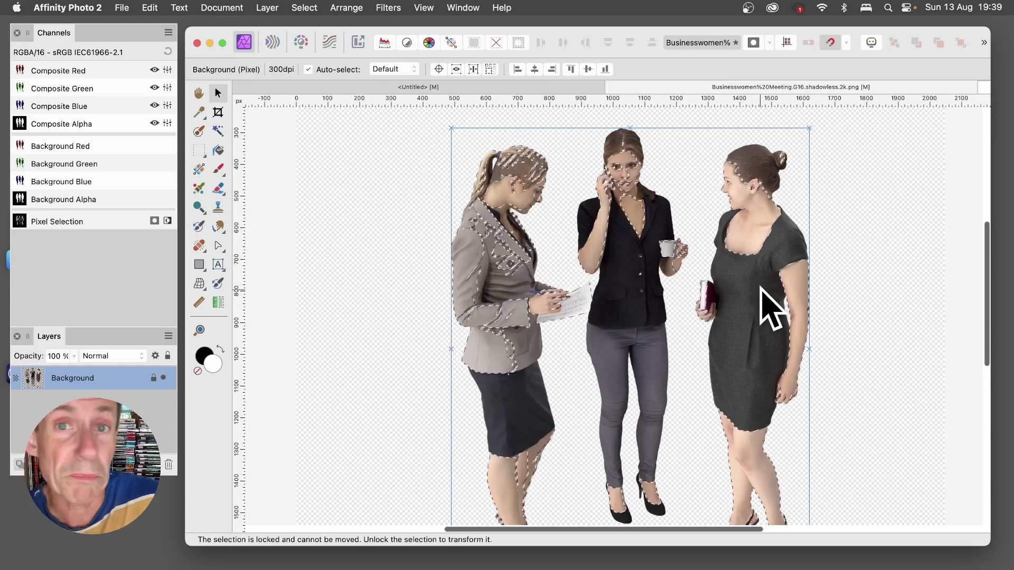
click(149, 8)
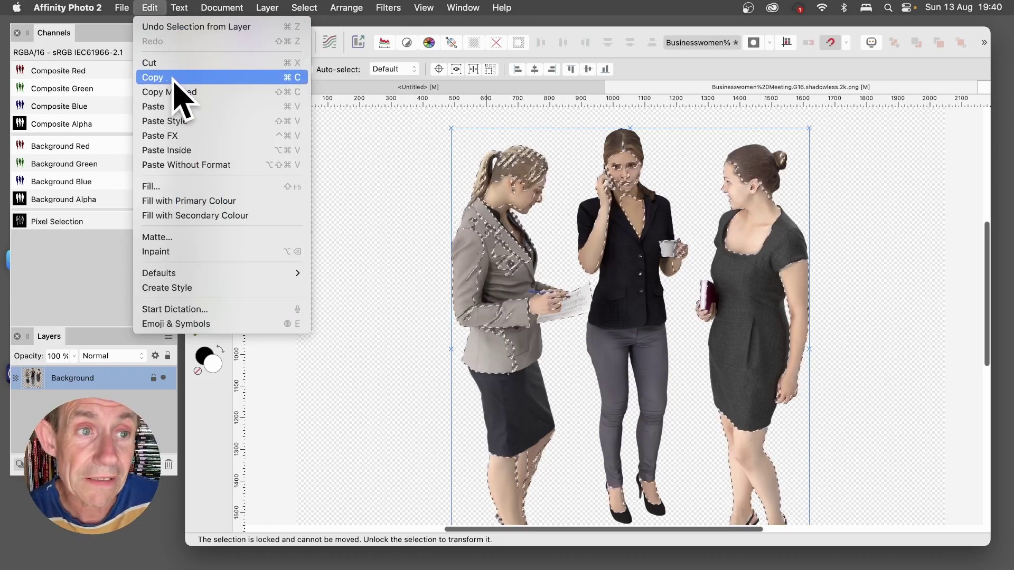
click(501, 180)
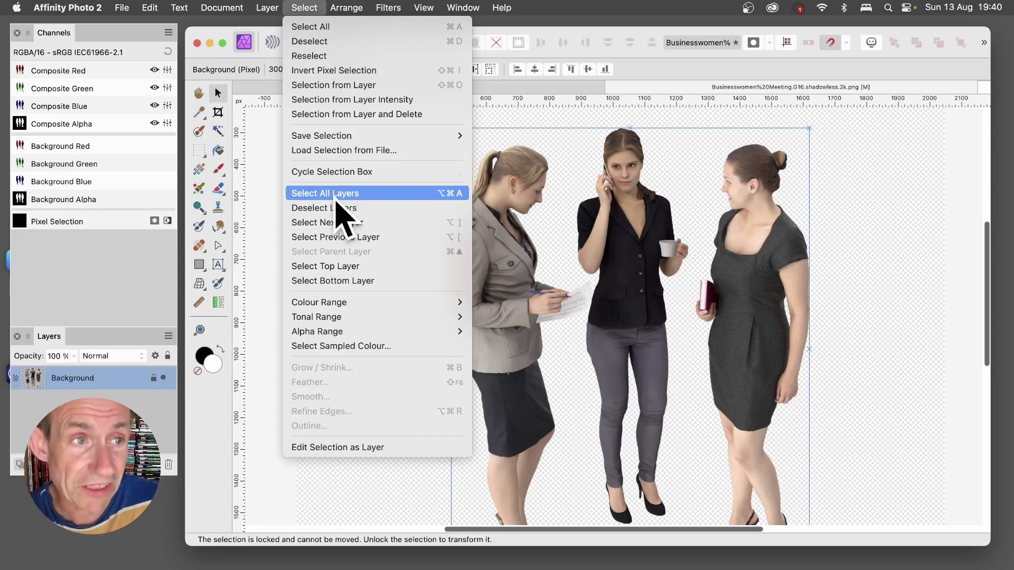
Select the image's highlights with Tonal Range > Select Highlights.
click(733, 266)
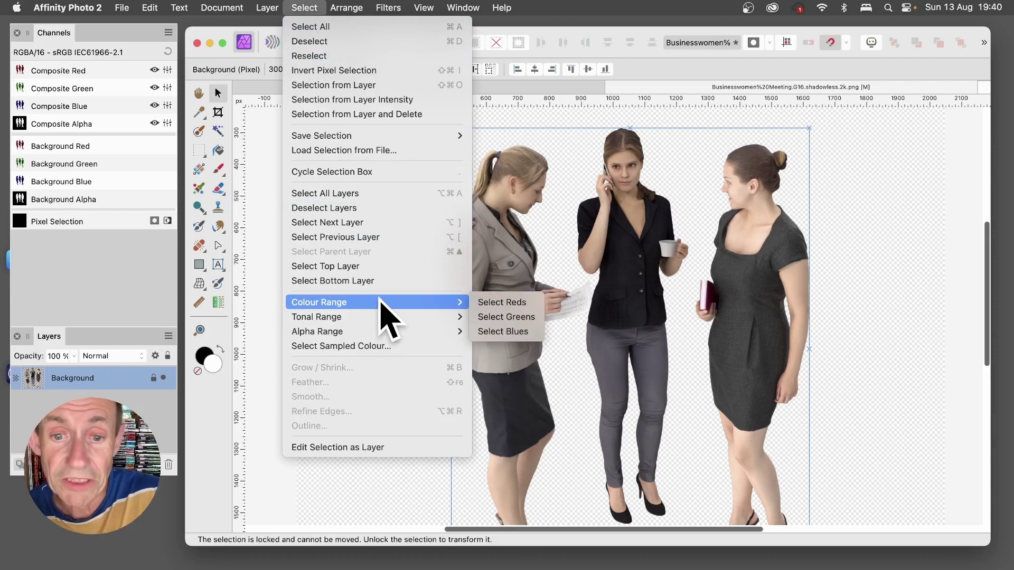
mouse_move(370, 317)
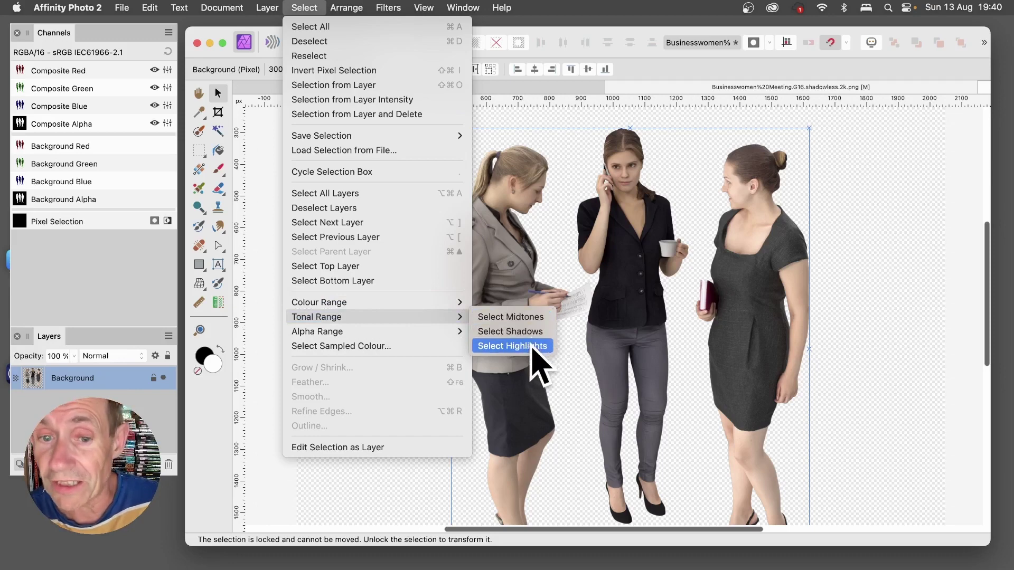
click(513, 346)
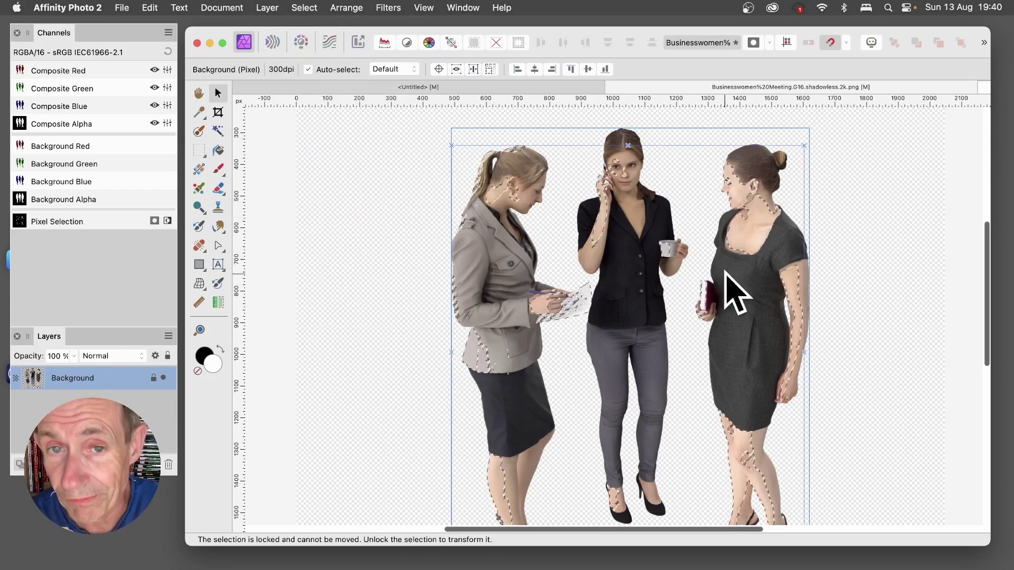
Replace it with the fully transparent area via Alpha Range > Select Fully Transparent.
click(304, 7)
mouse_move(353, 331)
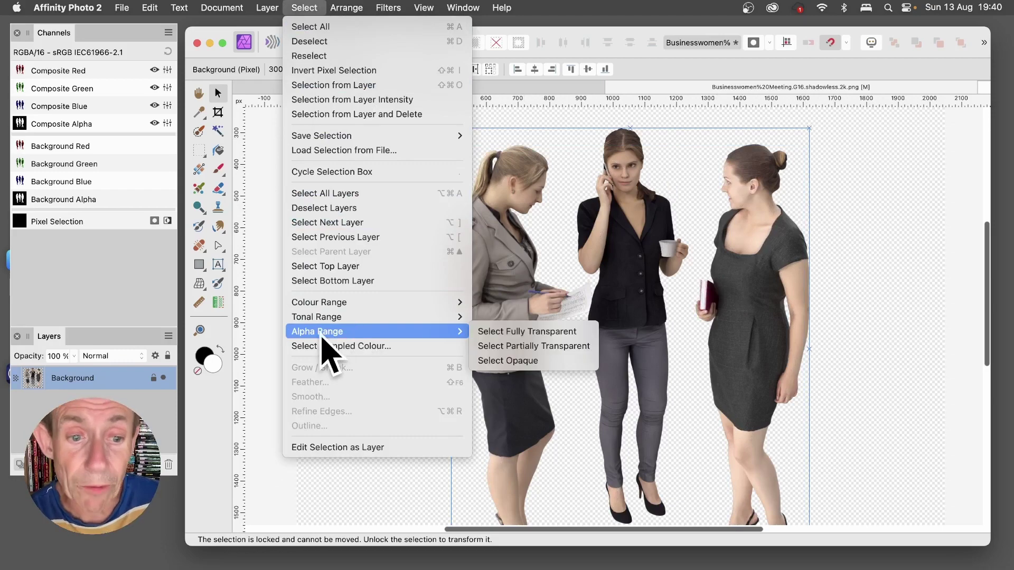
click(558, 332)
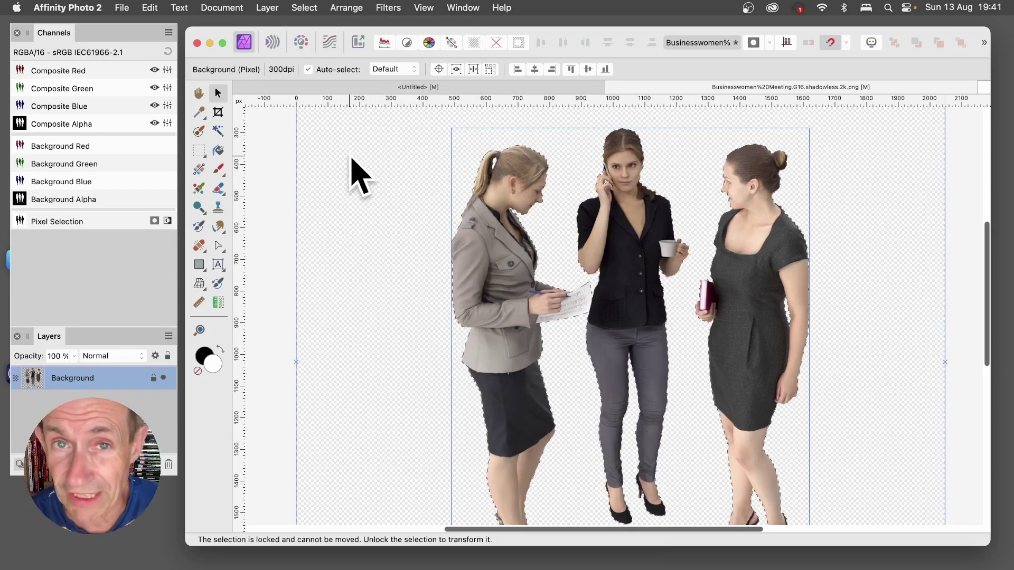
click(304, 7)
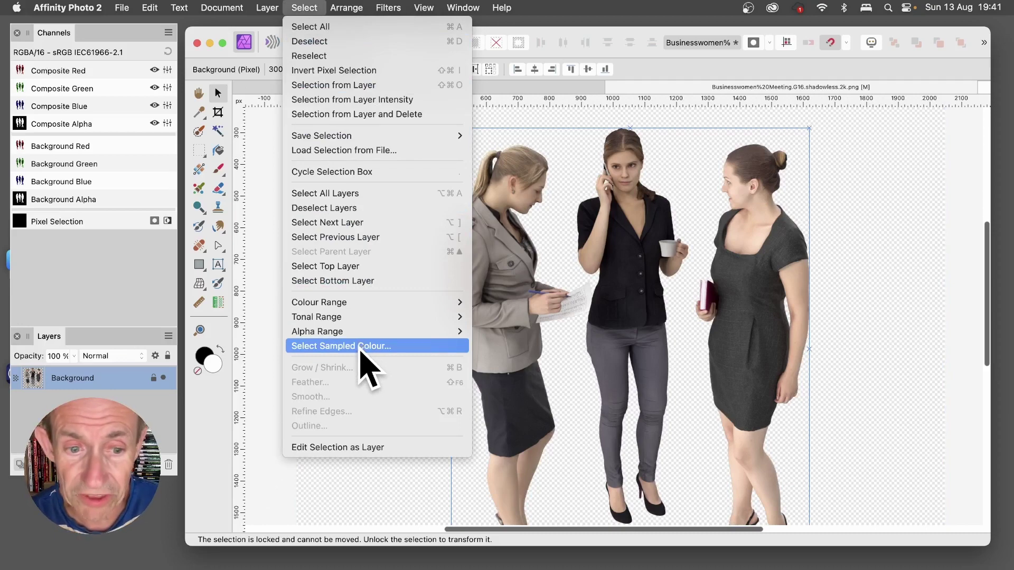
Start a Select Sampled Colour selection by sampling the jacket colour on the figures.
click(361, 346)
drag(885, 436, 600, 199)
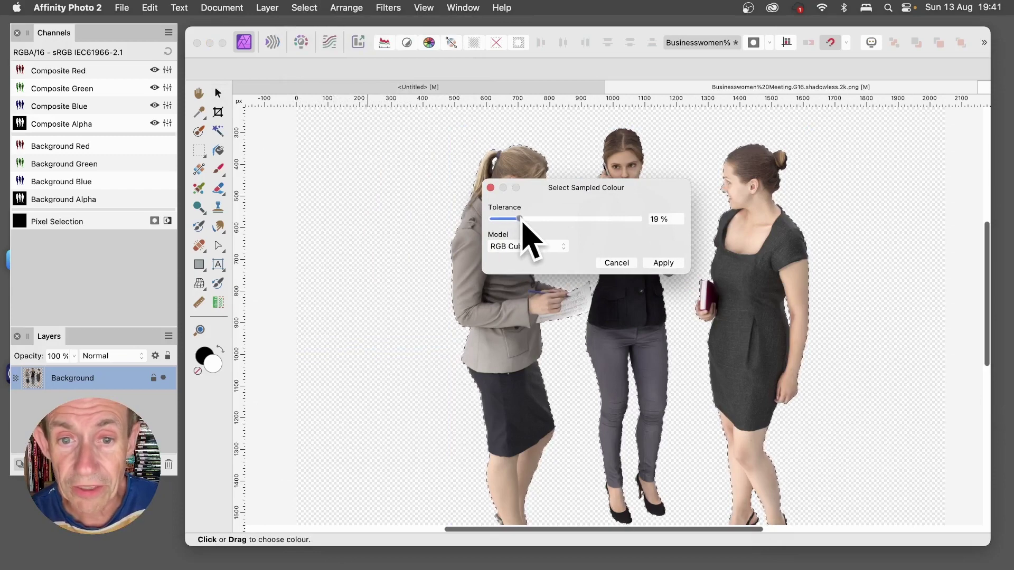
drag(523, 223, 560, 224)
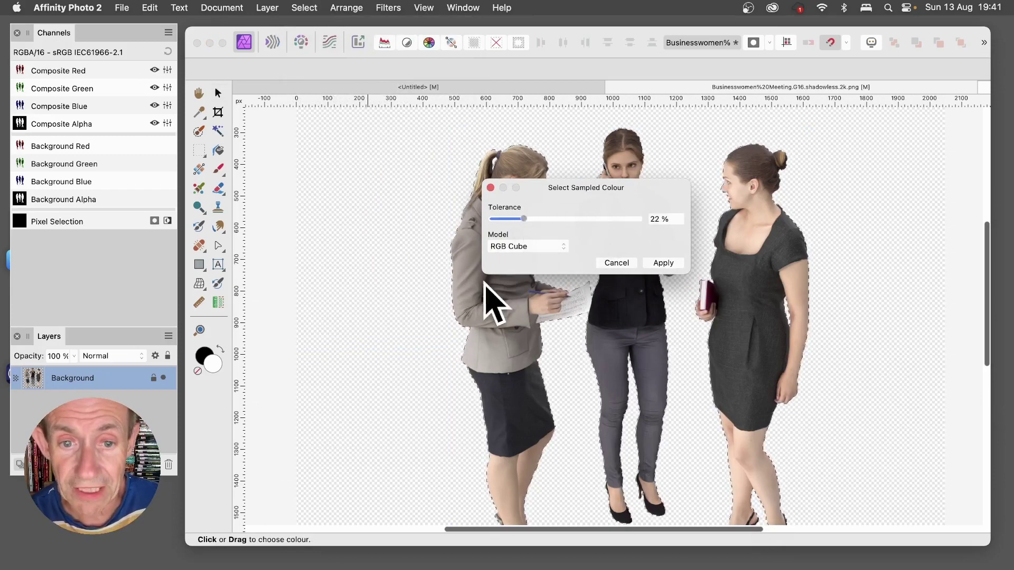
click(446, 260)
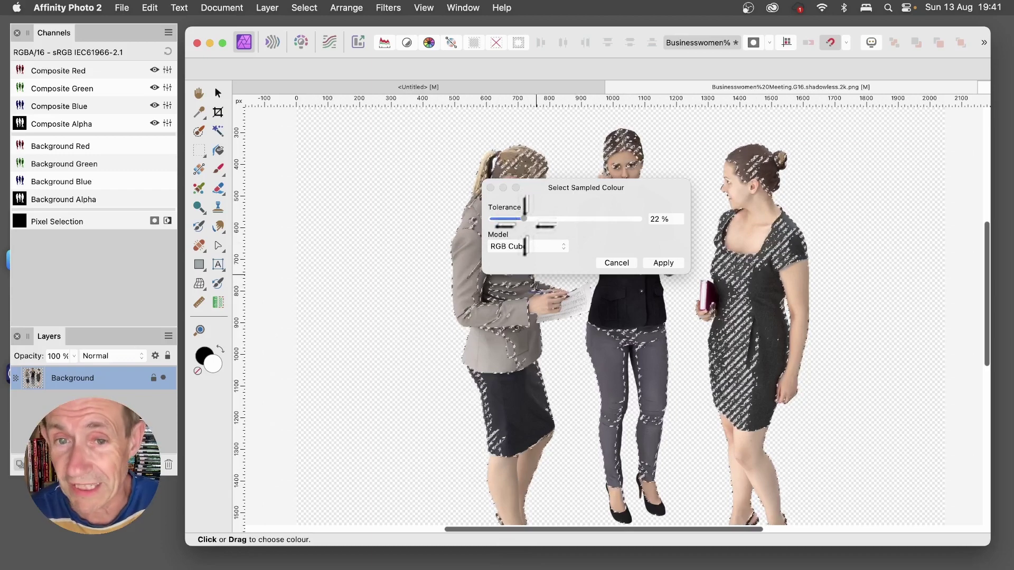
Lower the tolerance to 3 % and resample on the grey trousers to refine the selection.
drag(522, 219, 500, 219)
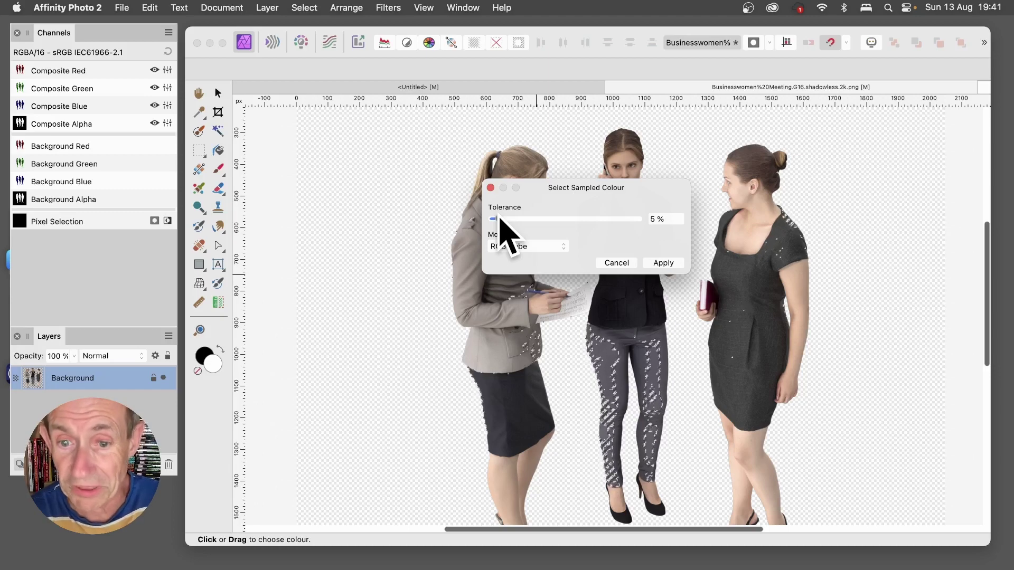
drag(500, 219, 497, 219)
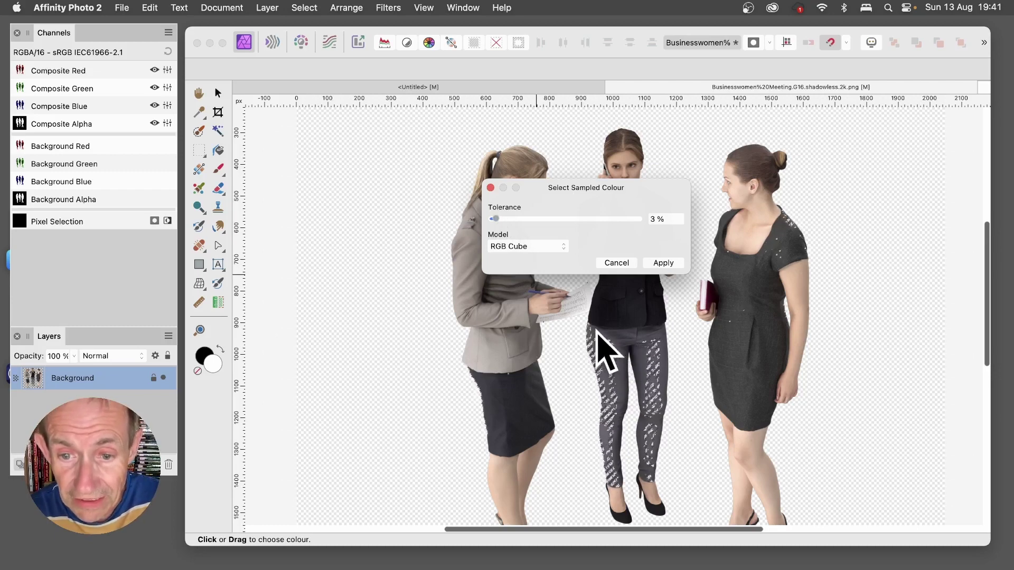
click(598, 333)
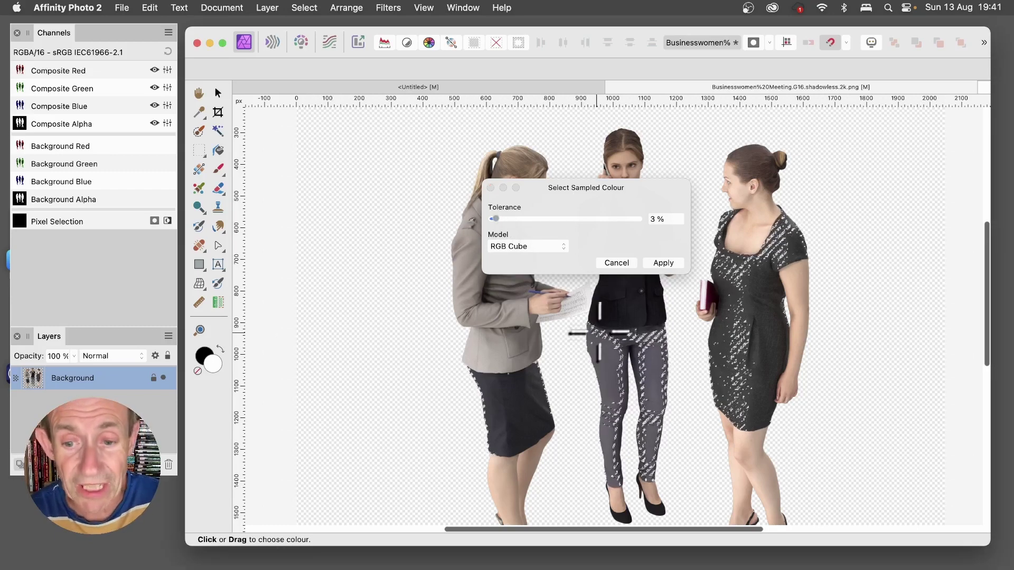
click(597, 443)
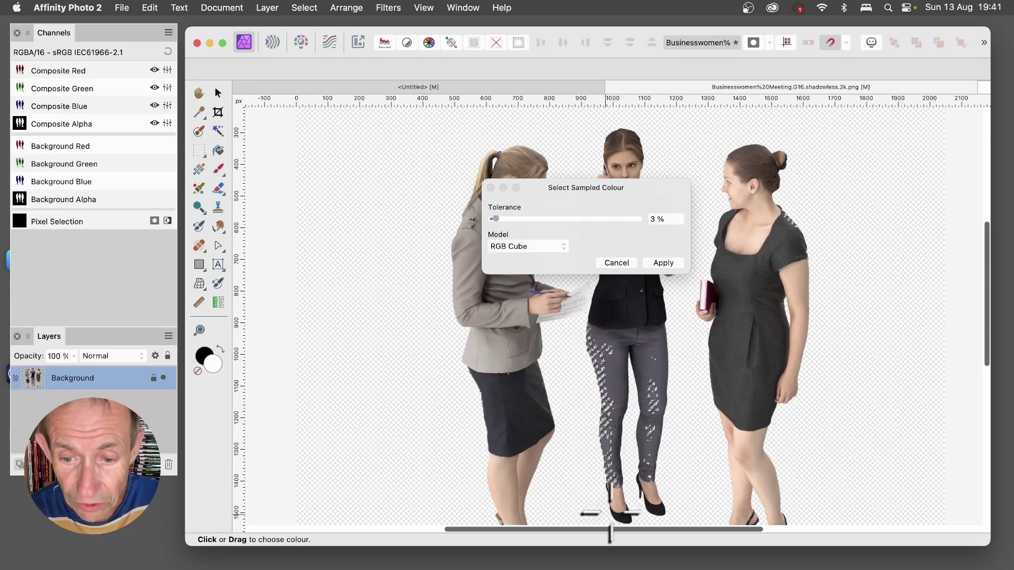